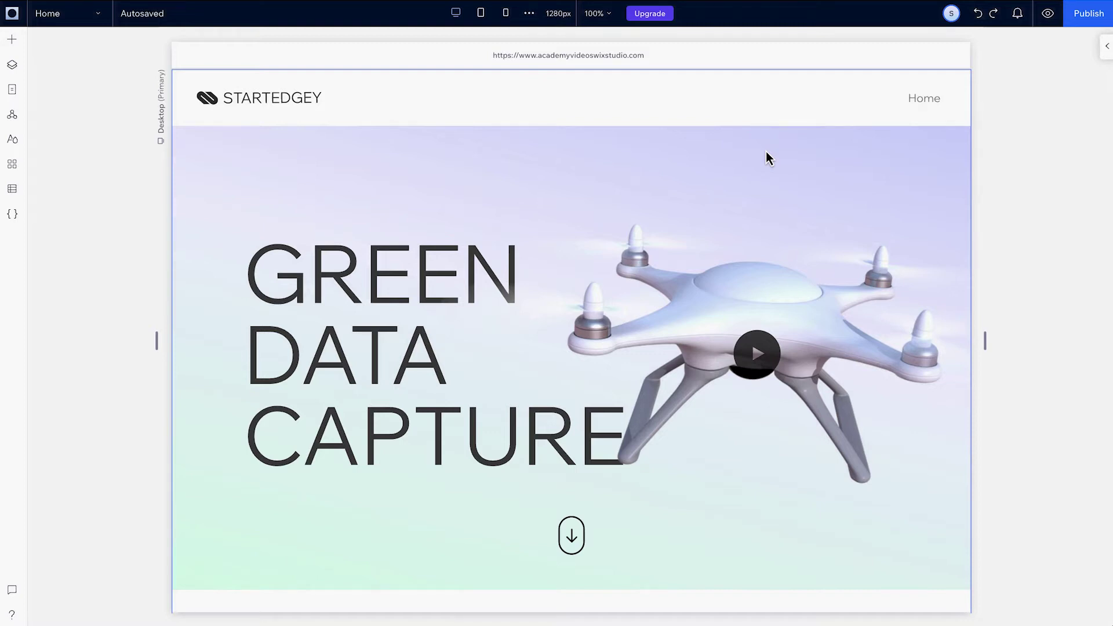
# - Add a Fade entrance animation to the GREEN DATA CAPTURE heading
pyautogui.click(381, 339)
pyautogui.click(372, 340)
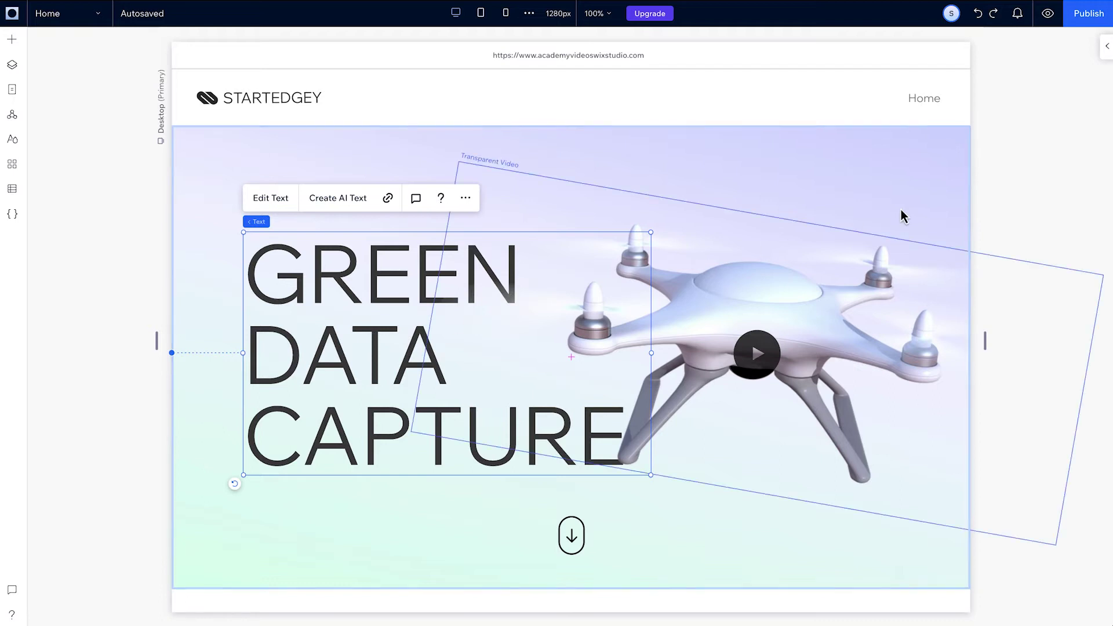
pyautogui.click(1105, 47)
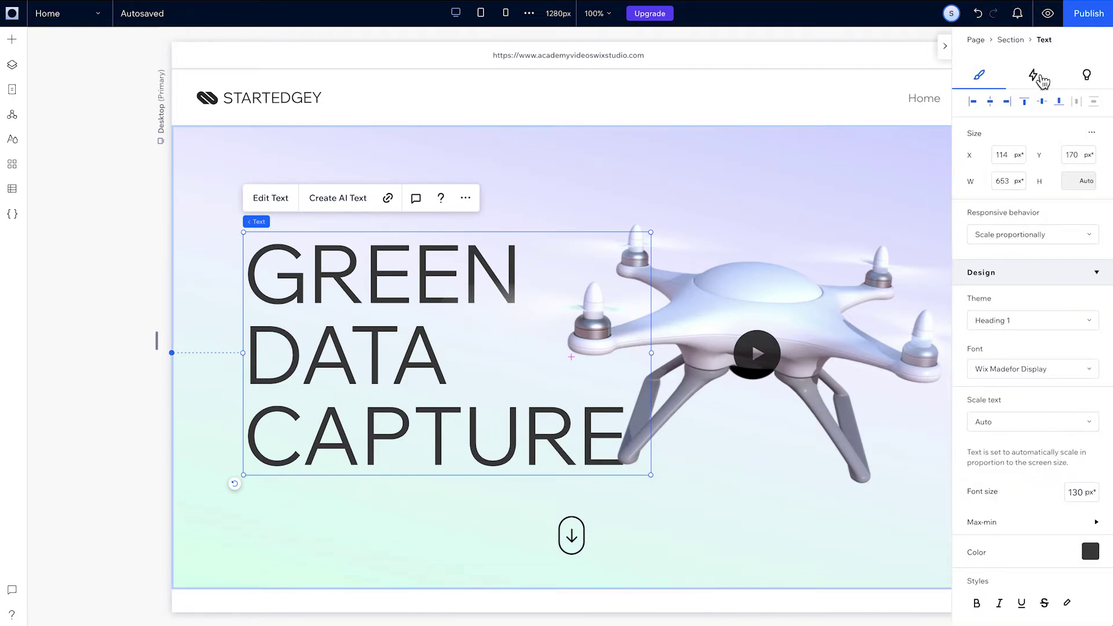
pyautogui.click(1037, 78)
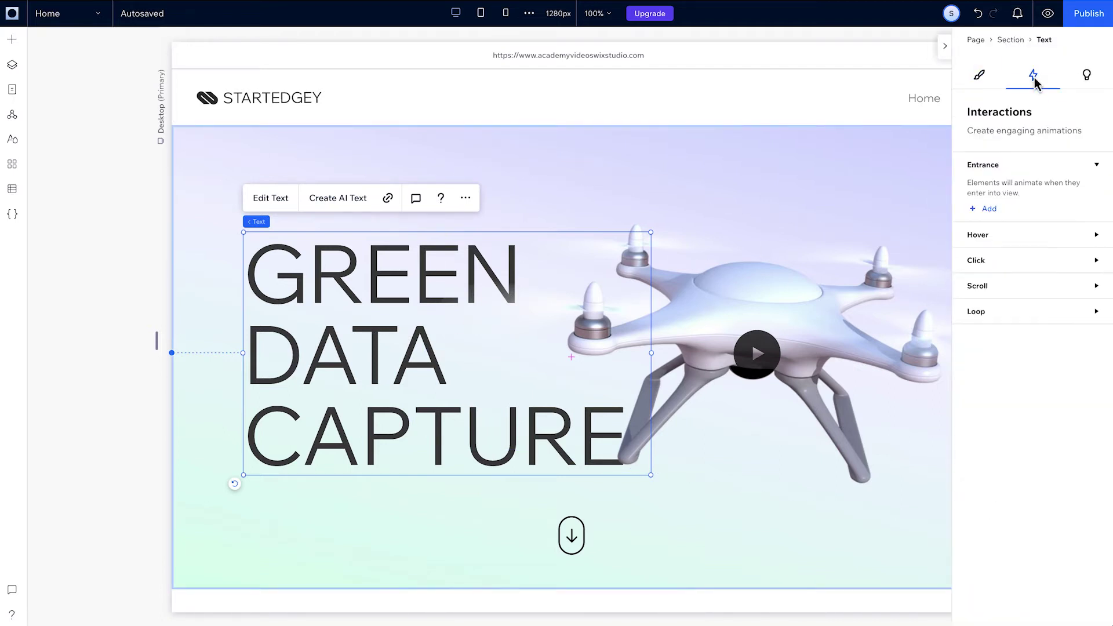
pyautogui.click(989, 210)
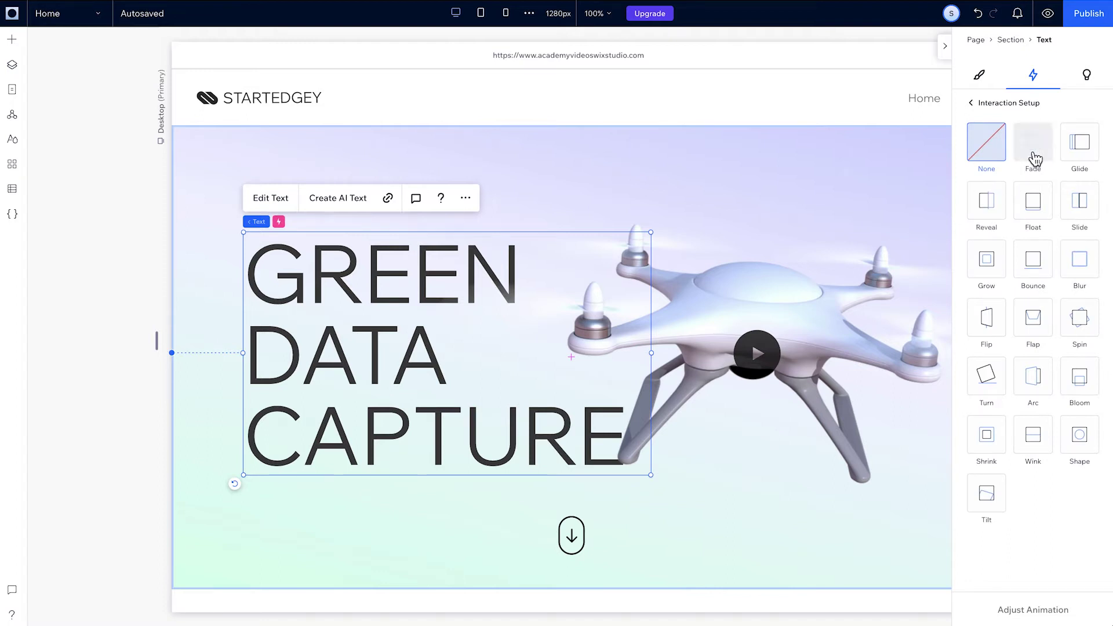
pyautogui.click(1036, 158)
# - Set the Fade duration to 2 seconds and preview the heading's fade-in
pyautogui.click(1021, 611)
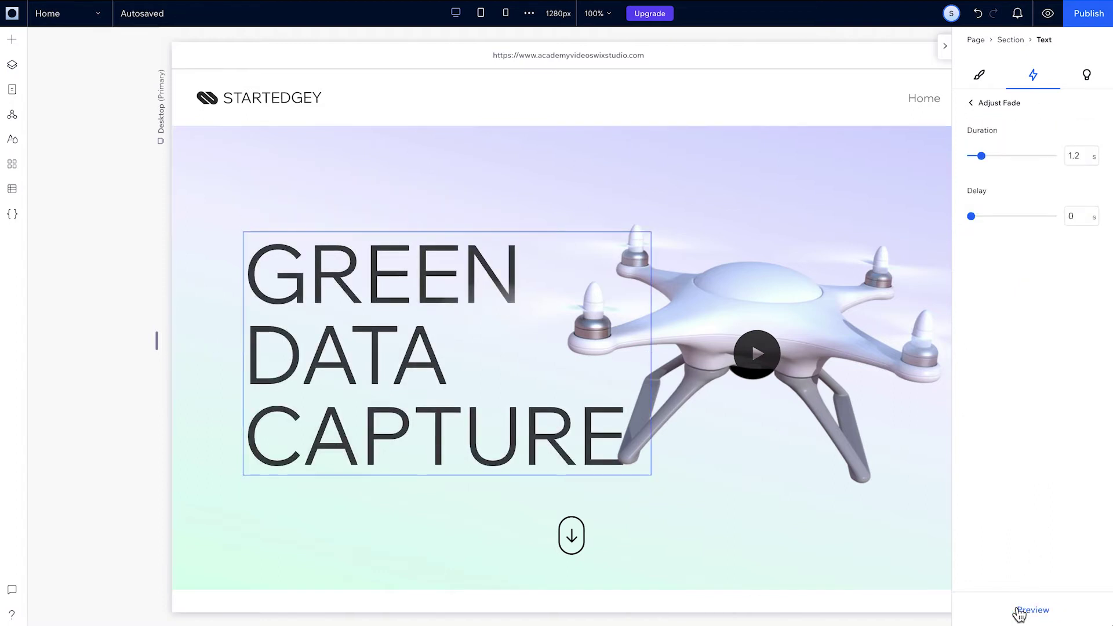
pyautogui.click(1078, 155)
pyautogui.write('2')
pyautogui.click(1054, 359)
pyautogui.click(1007, 618)
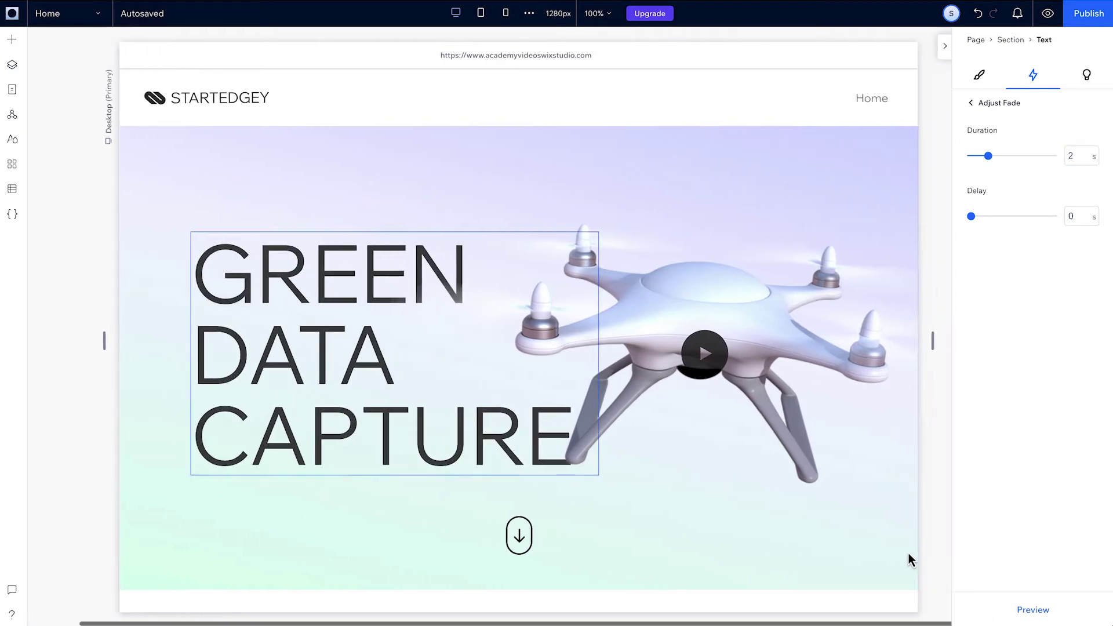
pyautogui.click(520, 539)
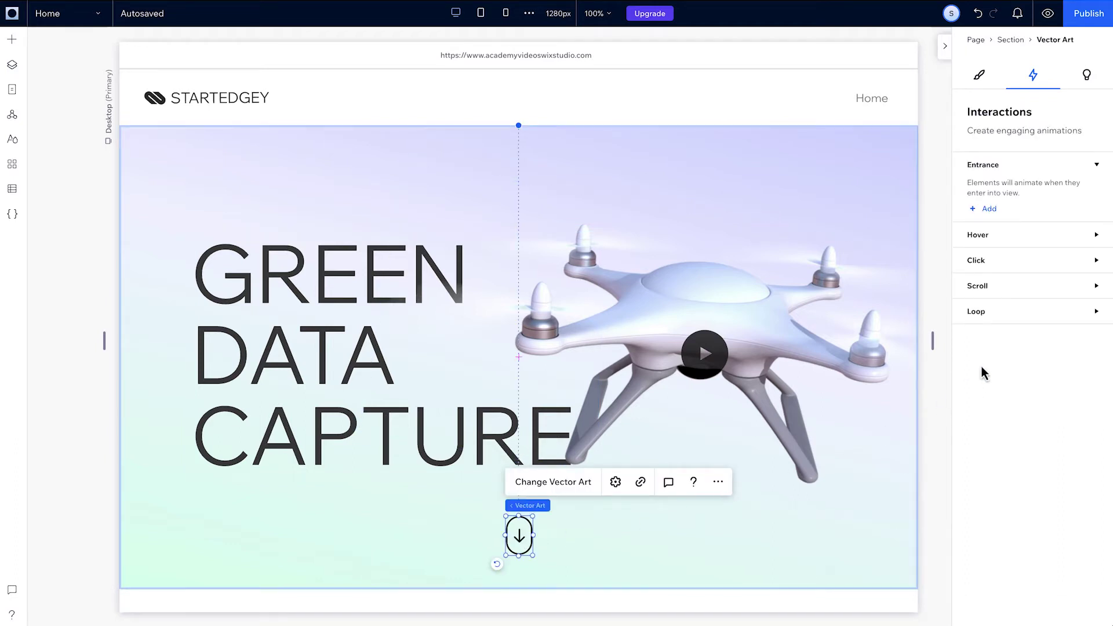
# - Add a Breathe loop animation to the scroll-down arrow icon
pyautogui.click(1023, 316)
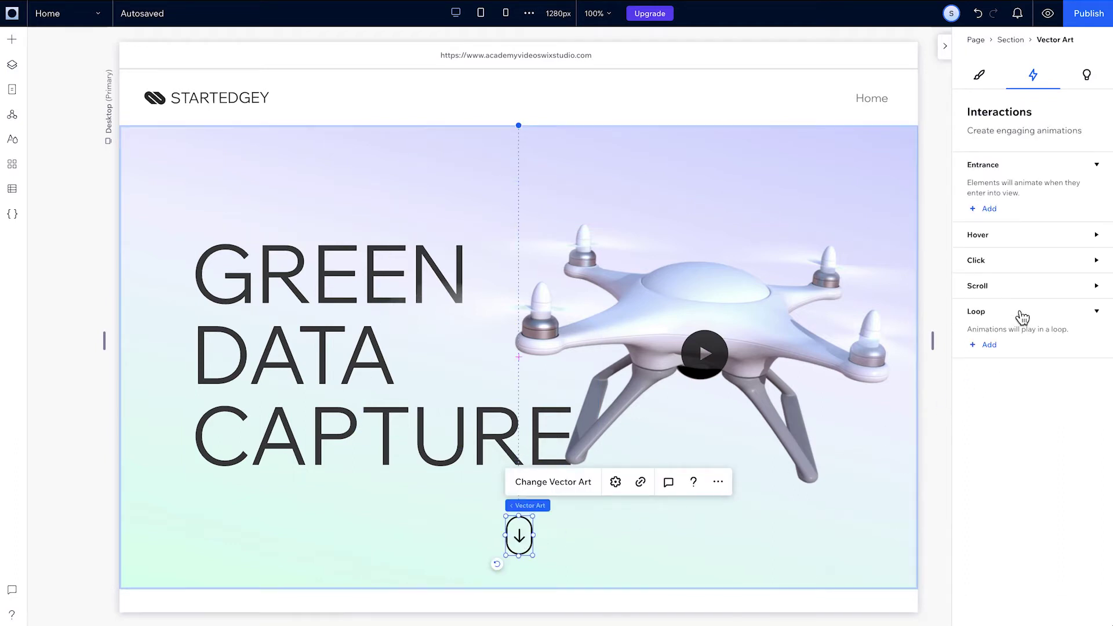
pyautogui.click(993, 345)
pyautogui.click(1043, 152)
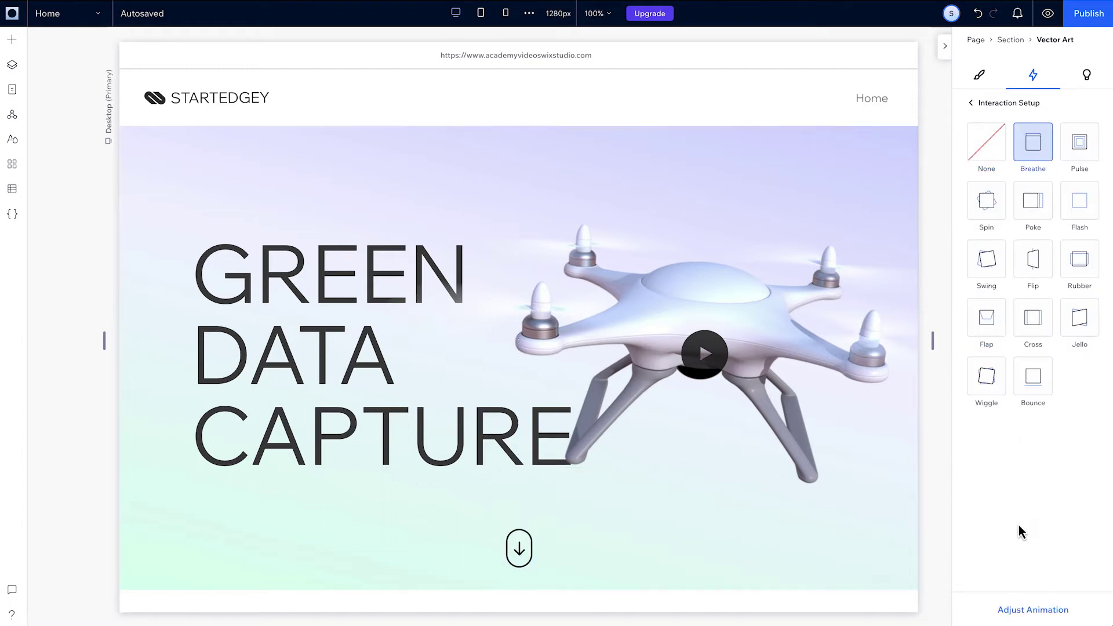
# - Set the Breathe distance to 10 px and duration to 1.5 s, then preview it
pyautogui.click(1016, 609)
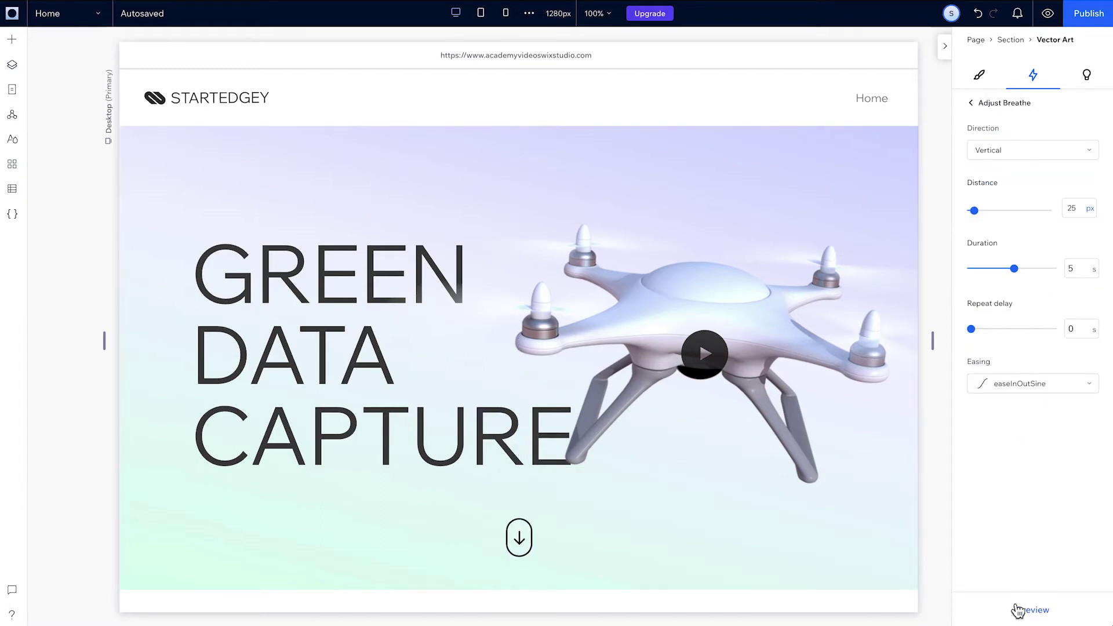
pyautogui.click(1071, 209)
pyautogui.write('10')
pyautogui.press('Return')
pyautogui.click(1075, 269)
pyautogui.write('1.5')
pyautogui.press('Return')
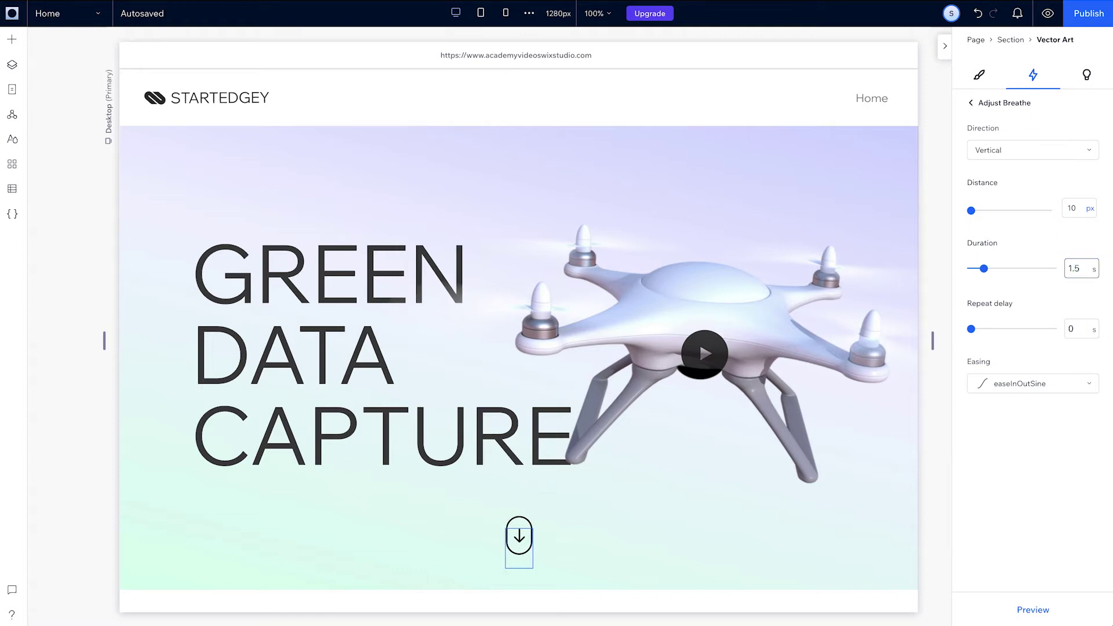
pyautogui.click(1023, 618)
# - Start a new custom hover animation on the first team card
pyautogui.scroll(-10, 740, 532)
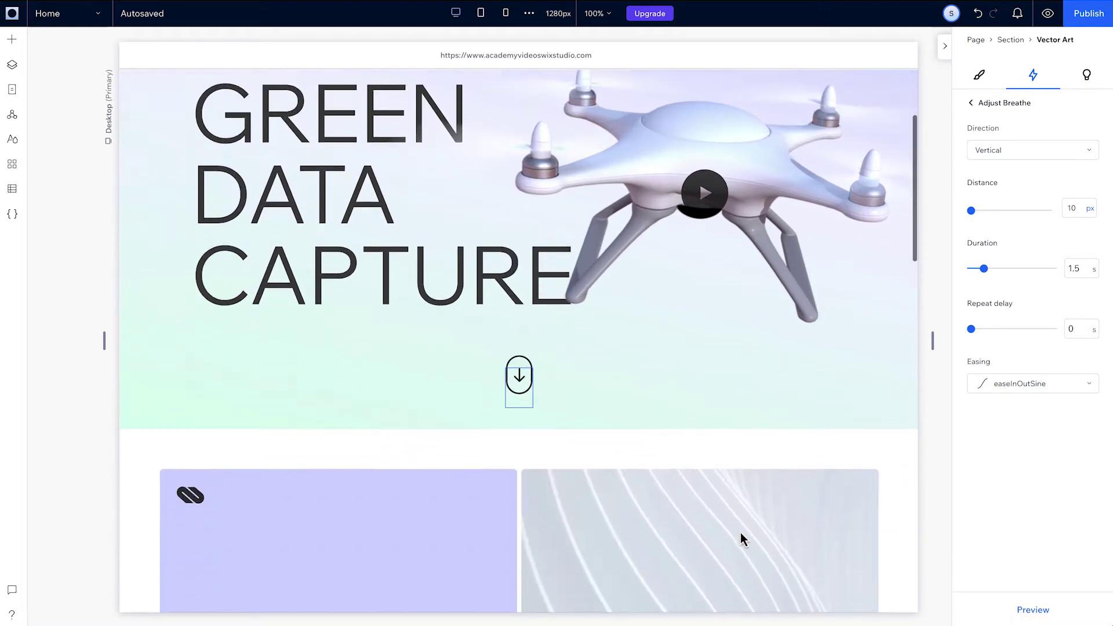
pyautogui.click(283, 486)
pyautogui.click(270, 487)
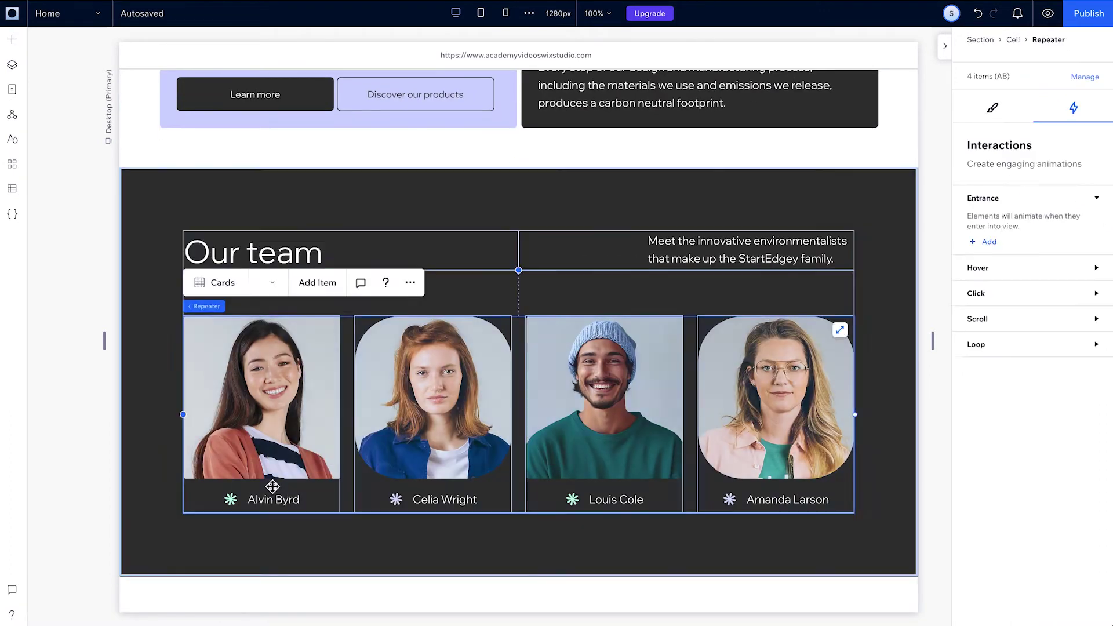
pyautogui.click(273, 486)
pyautogui.click(1036, 271)
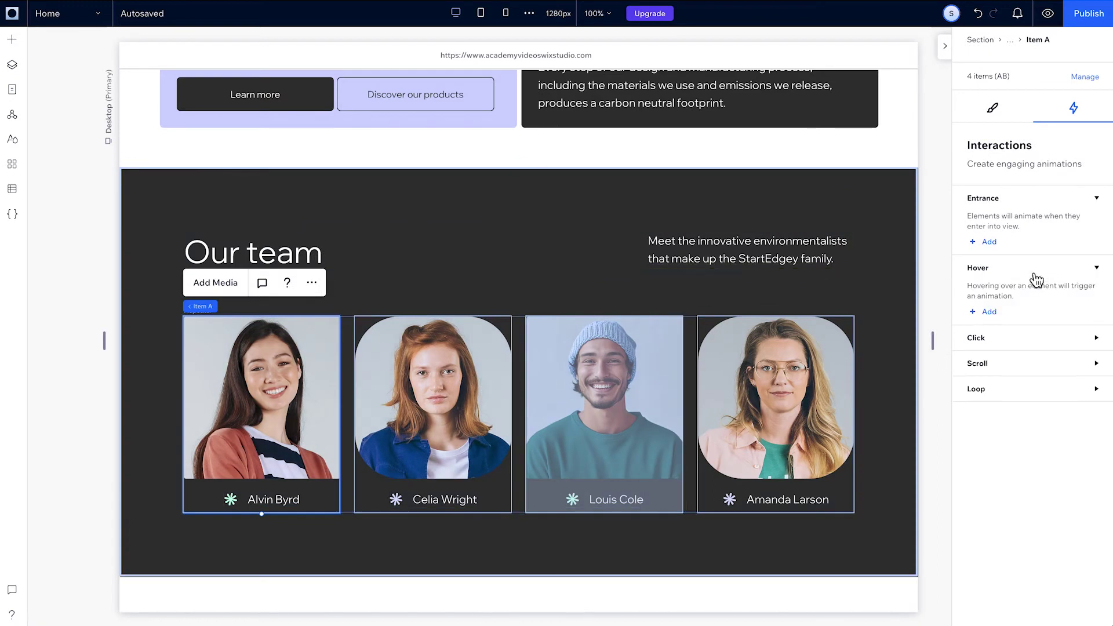
pyautogui.click(987, 312)
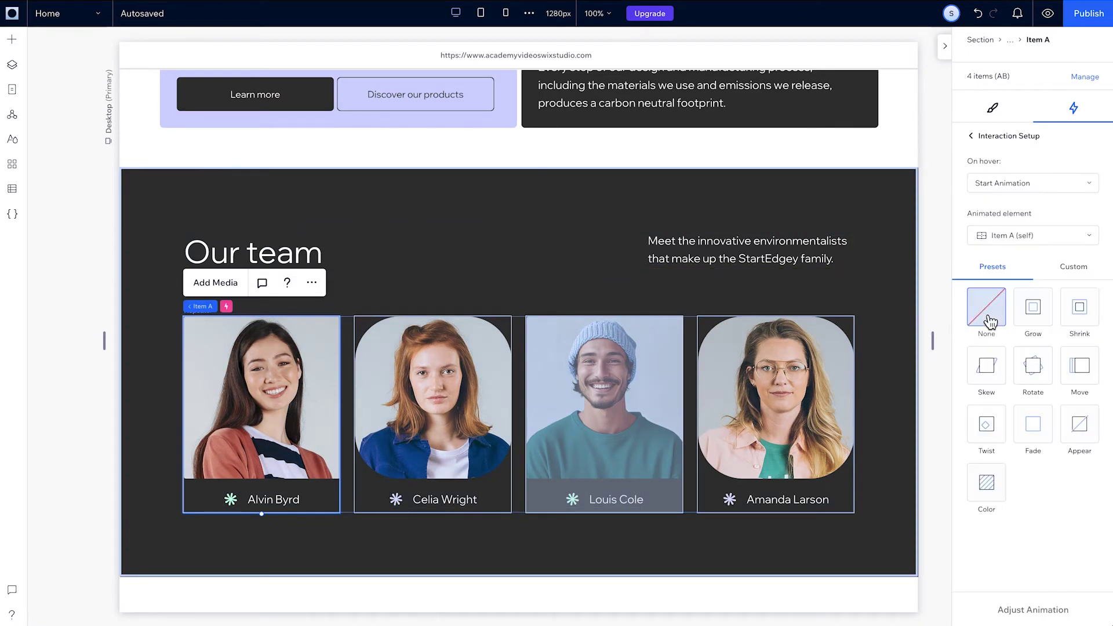
pyautogui.click(1086, 279)
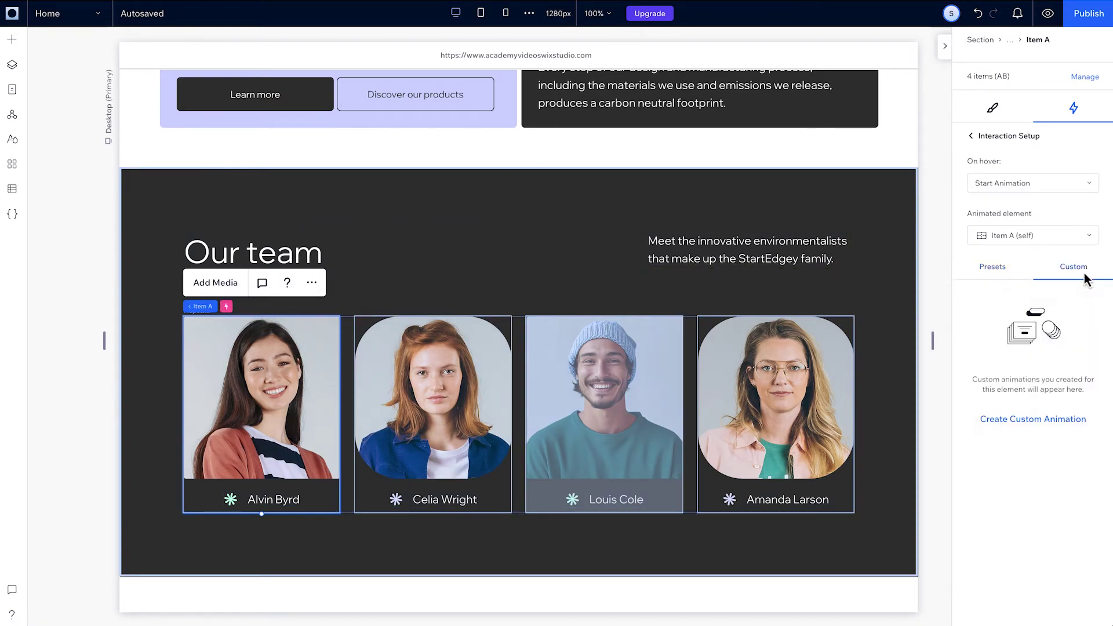
pyautogui.click(1030, 420)
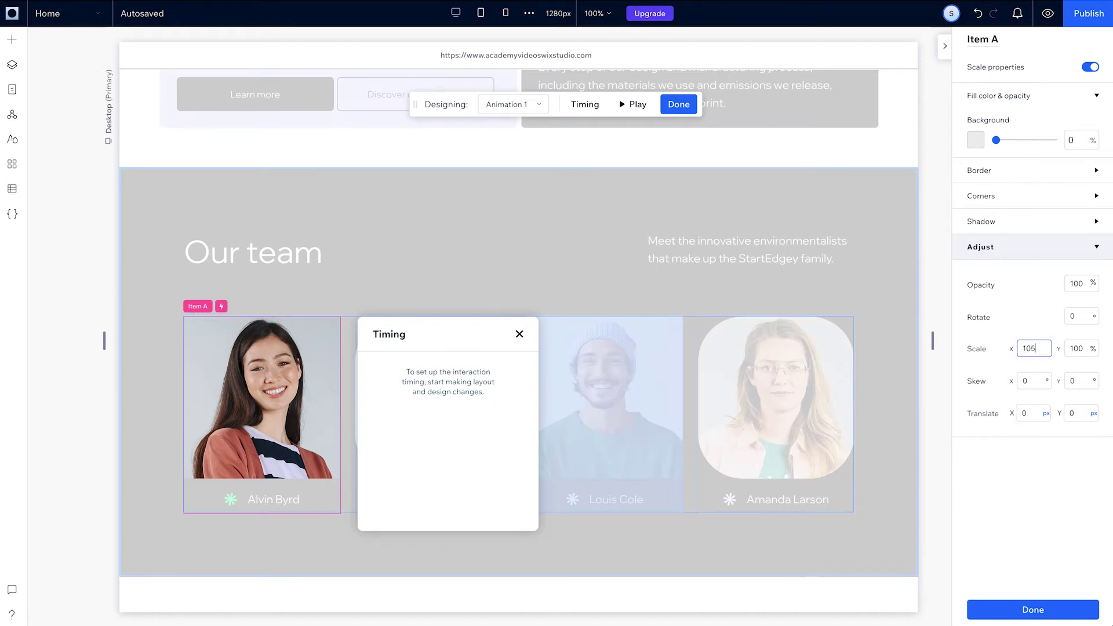
# - Scale the card to 105% in both directions, ending at 0.4 s
pyautogui.write('105')
pyautogui.press('Tab')
pyautogui.write('105')
pyautogui.press('Return')
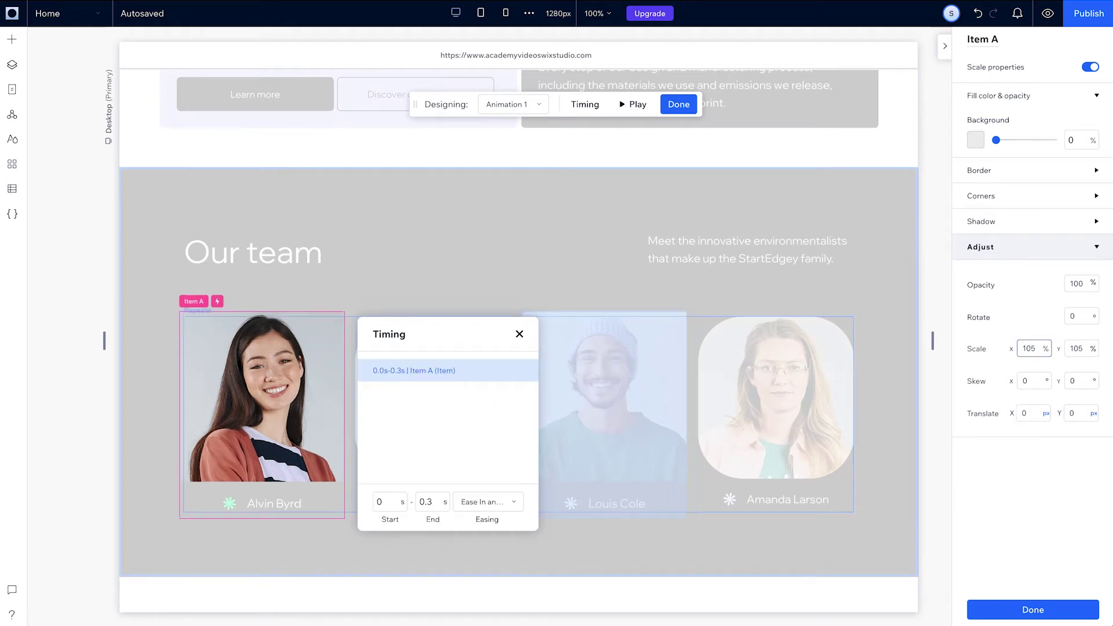
pyautogui.click(436, 501)
pyautogui.write('0.4')
pyautogui.press('Return')
# - Round the photo's top-left and bottom-right corners to 72 px and play the preview
pyautogui.click(286, 437)
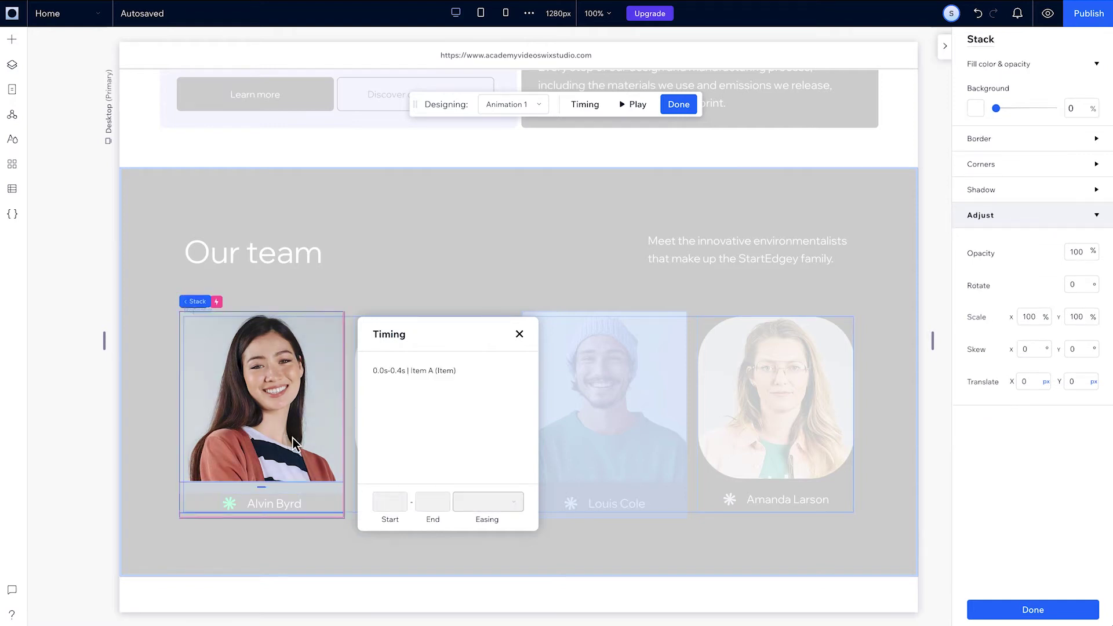
pyautogui.click(293, 440)
pyautogui.click(985, 262)
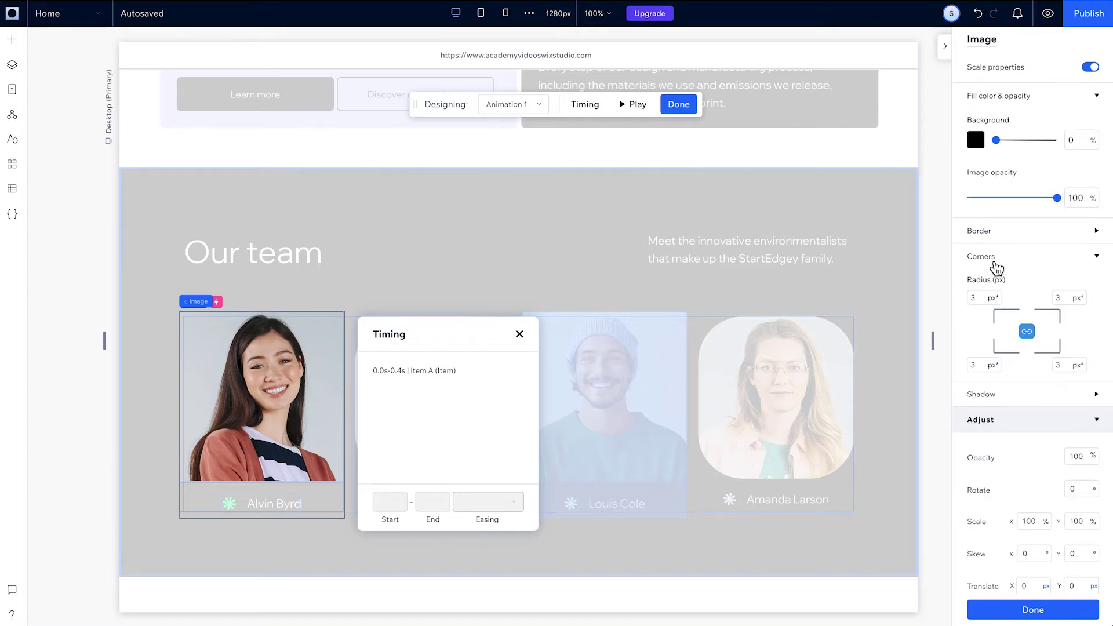
pyautogui.click(1027, 333)
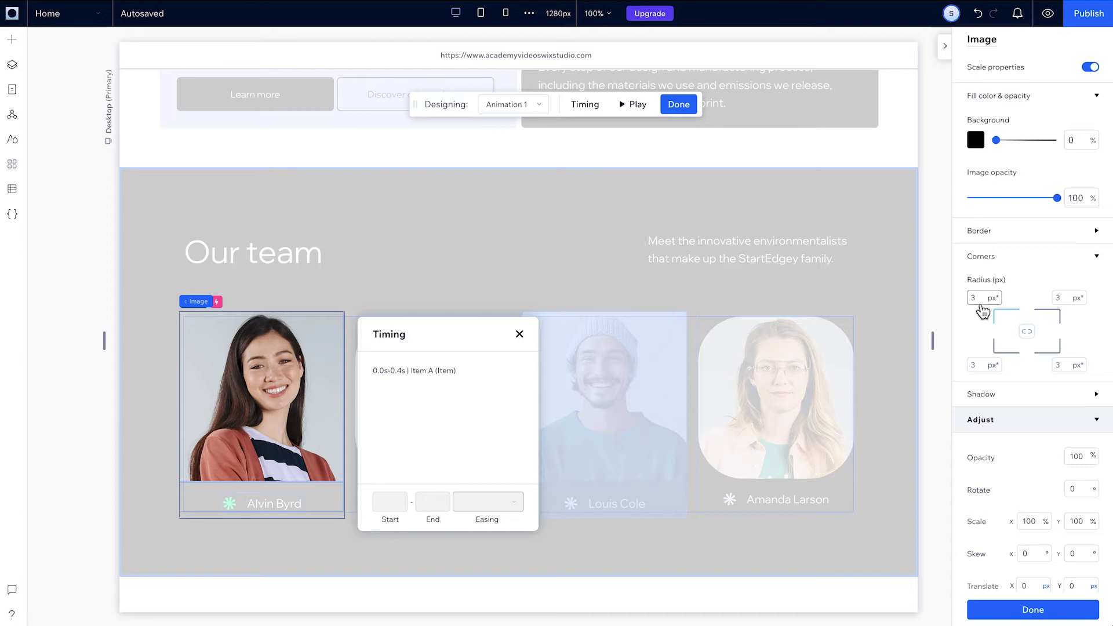
pyautogui.click(1060, 365)
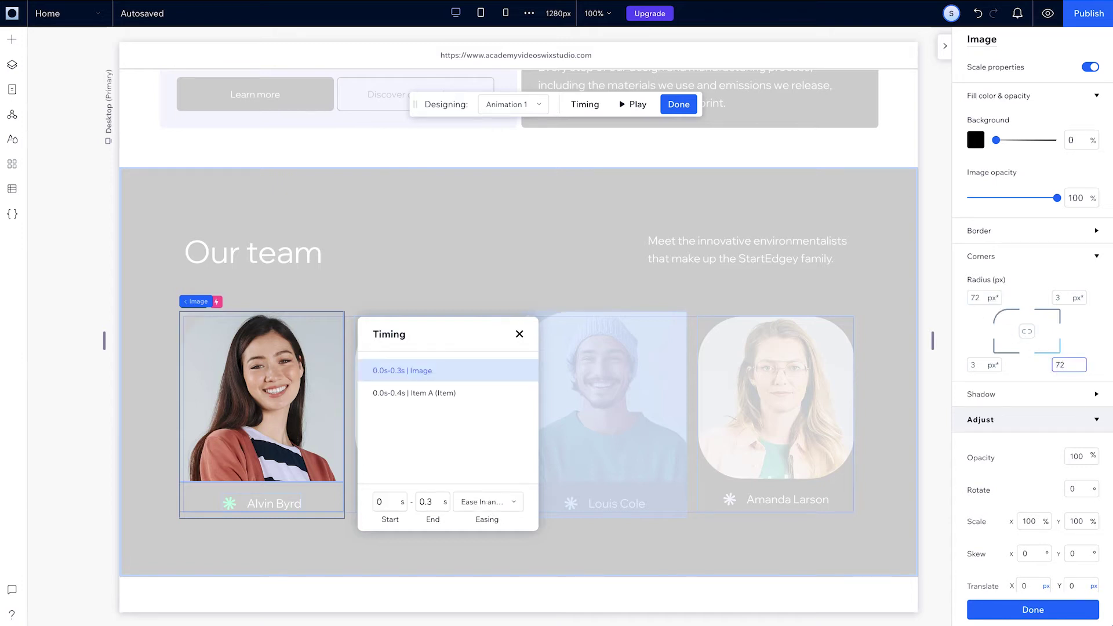
pyautogui.write('72')
pyautogui.press('Return')
pyautogui.click(640, 110)
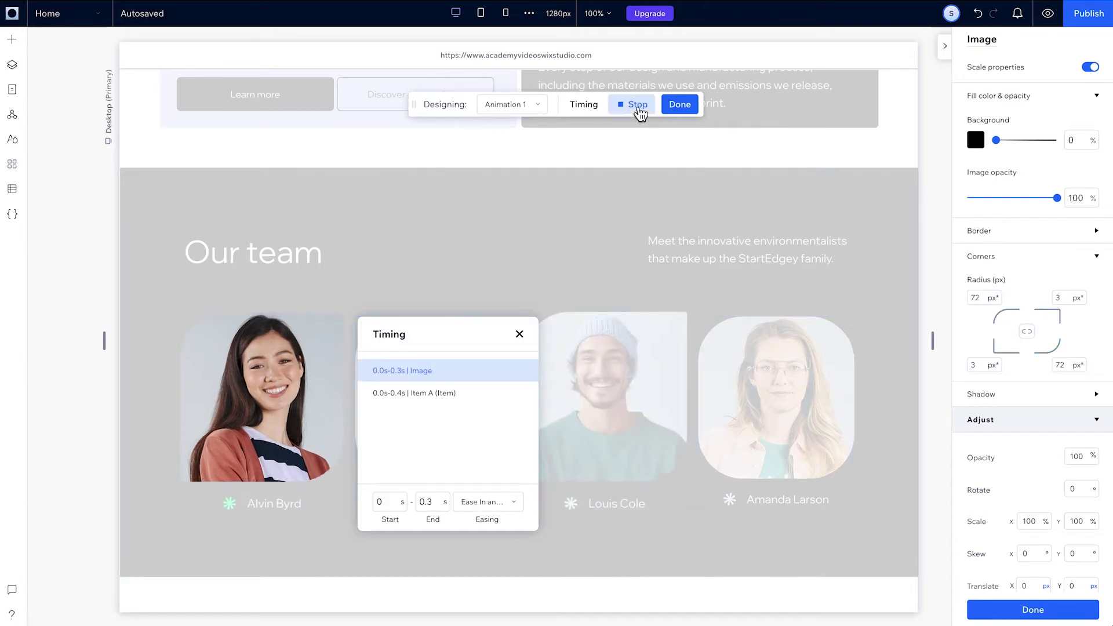
# - Start a new custom hover animation on the second team card
pyautogui.click(674, 109)
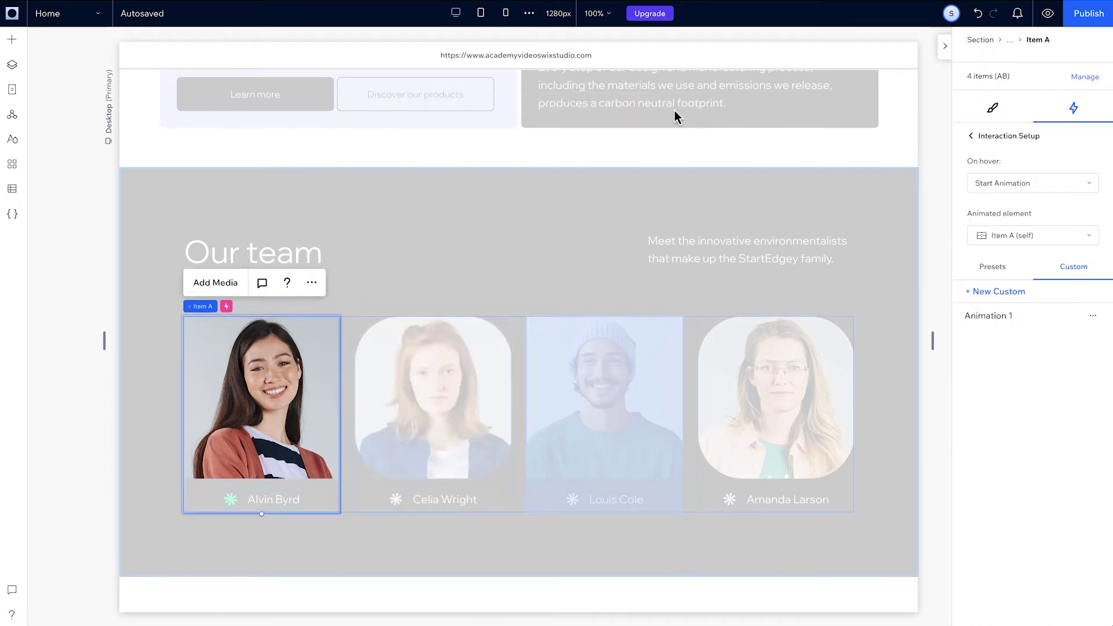
pyautogui.click(441, 413)
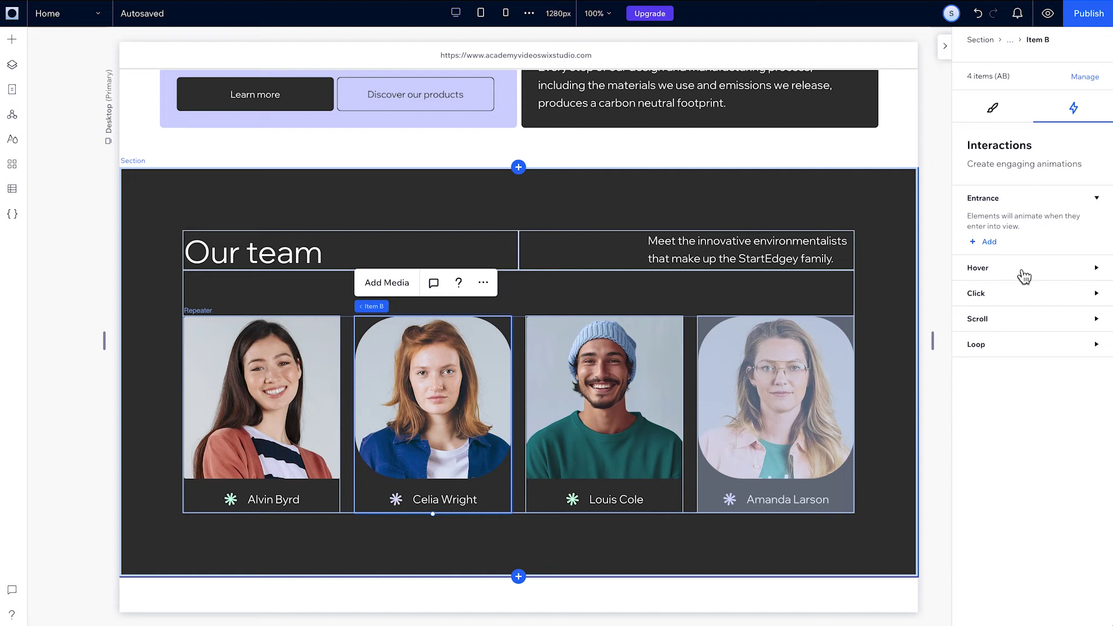
pyautogui.click(1024, 276)
pyautogui.click(990, 313)
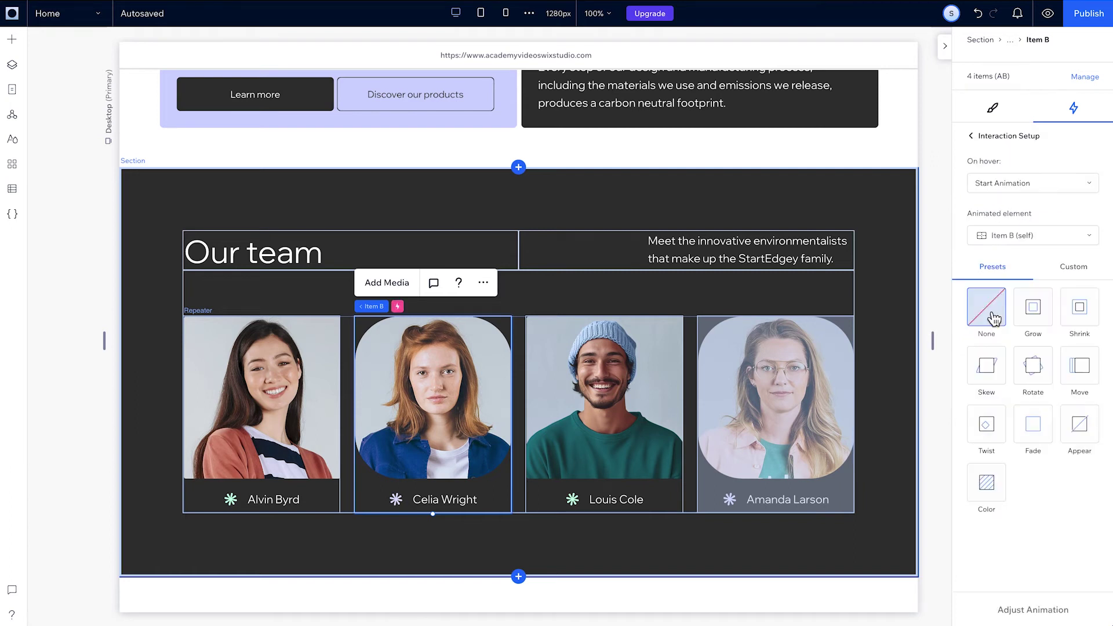
pyautogui.click(1074, 269)
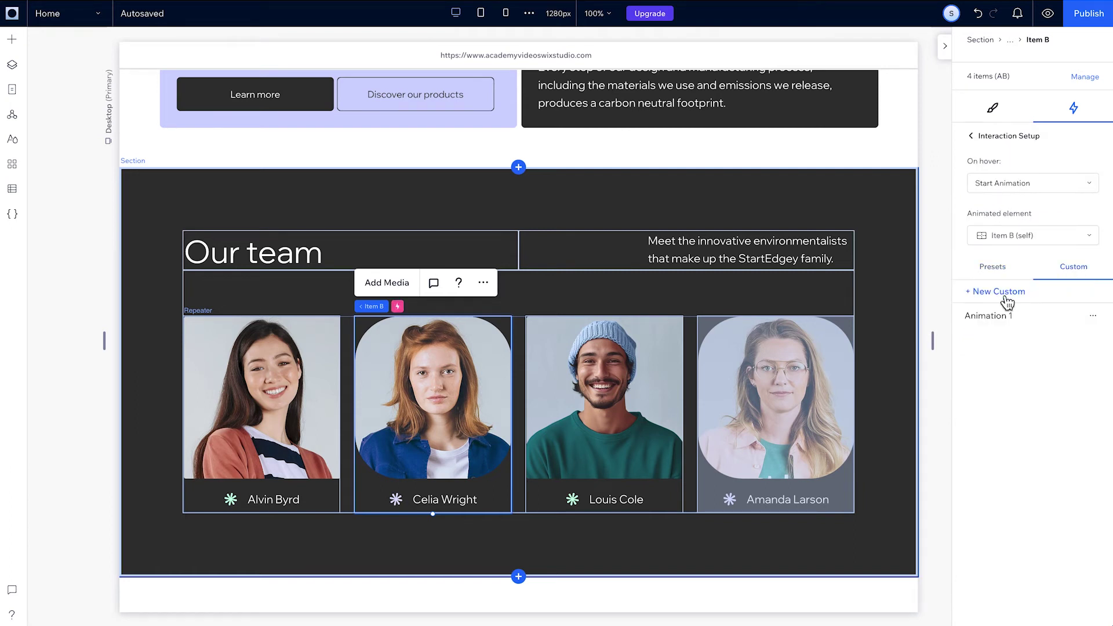
pyautogui.click(998, 291)
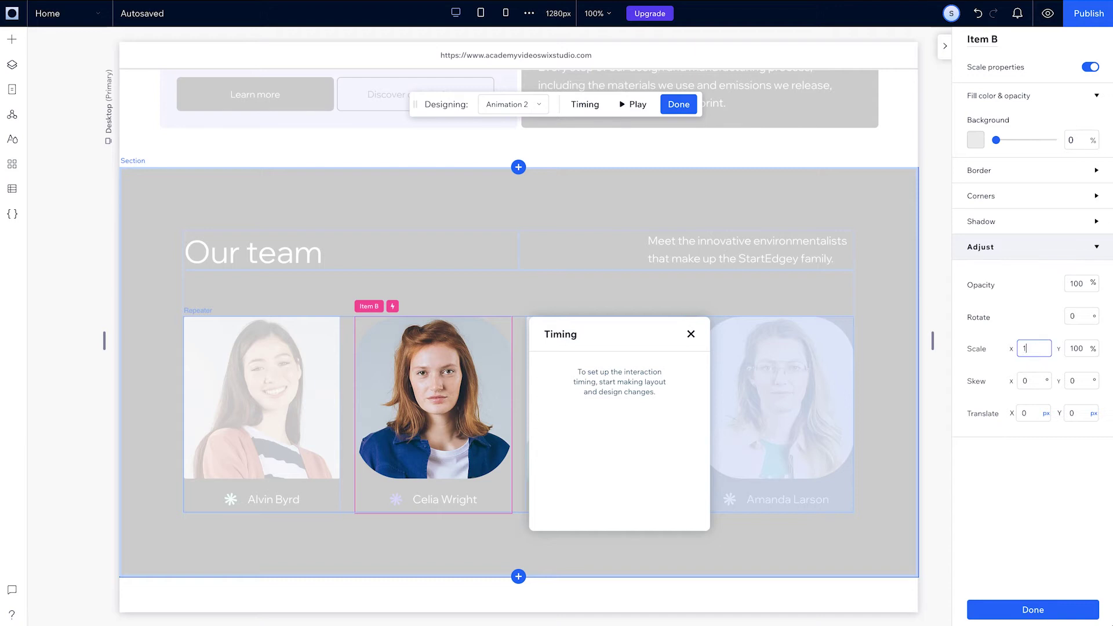
# - Scale the second card to 105%, ending at 0.4 s
pyautogui.click(1082, 348)
pyautogui.write('10')
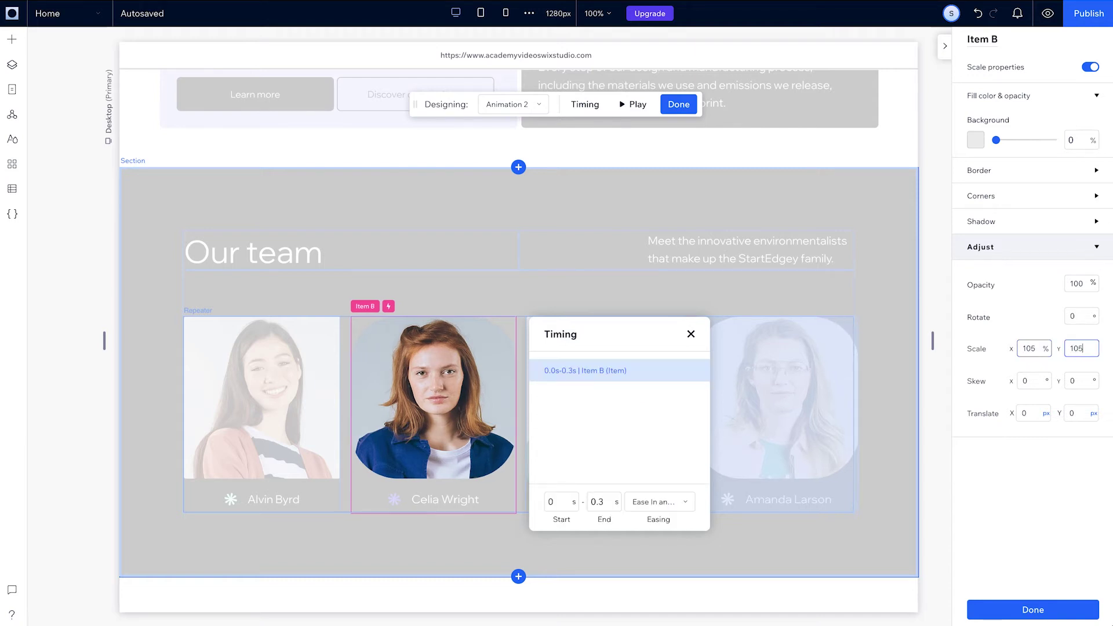
pyautogui.press('Return')
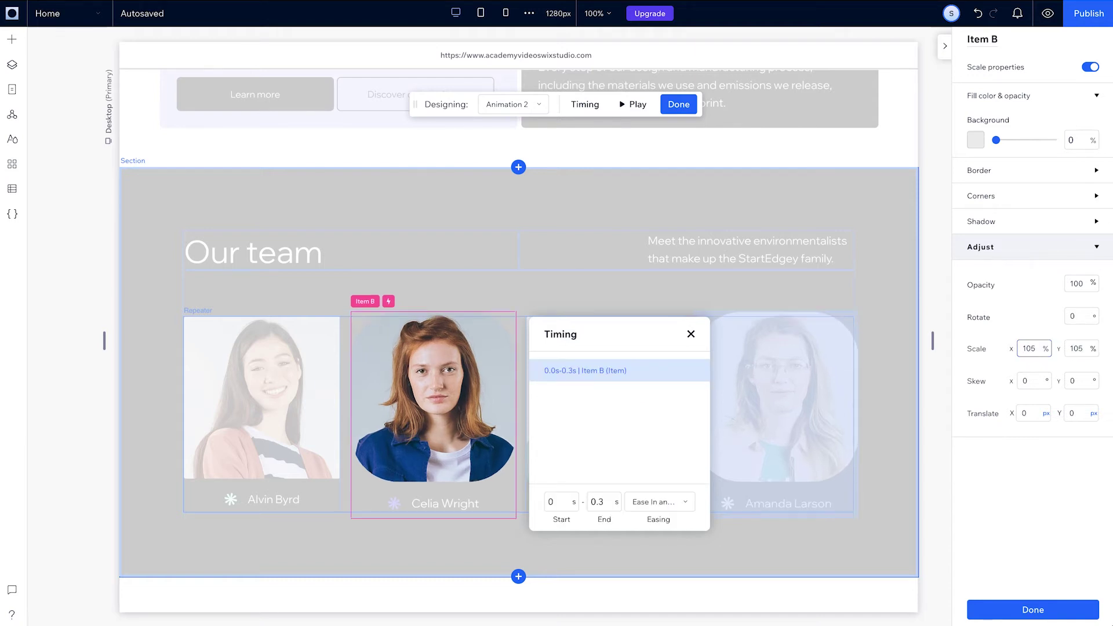
pyautogui.write('0.')
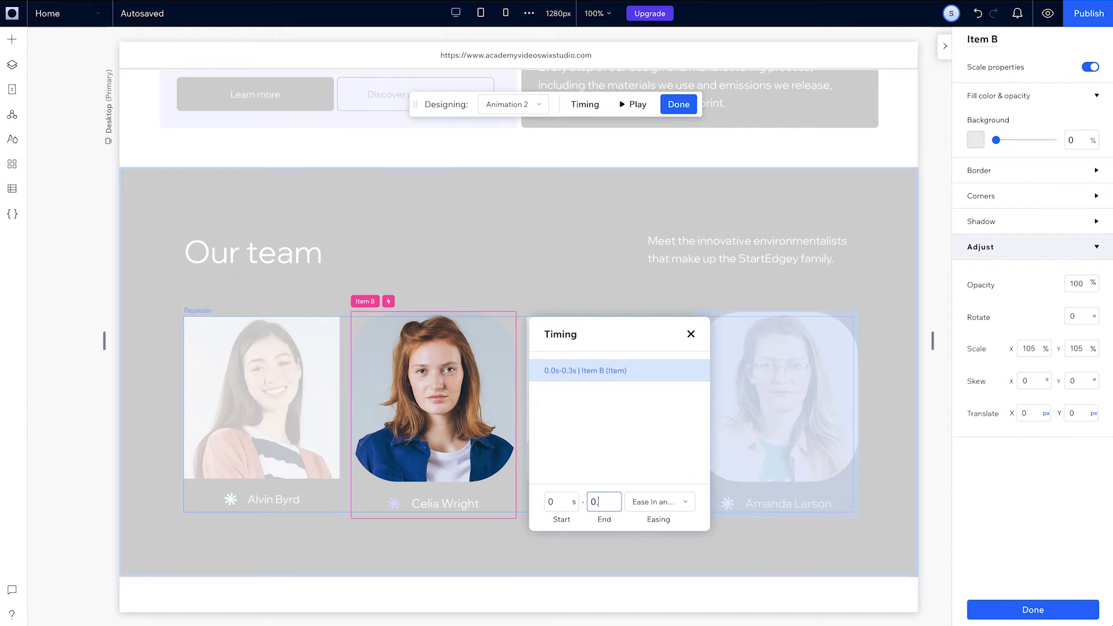
pyautogui.write('4')
pyautogui.press('Return')
# - Set the photo's top-left and bottom-right corner radius to 3 px and play the preview
pyautogui.click(408, 432)
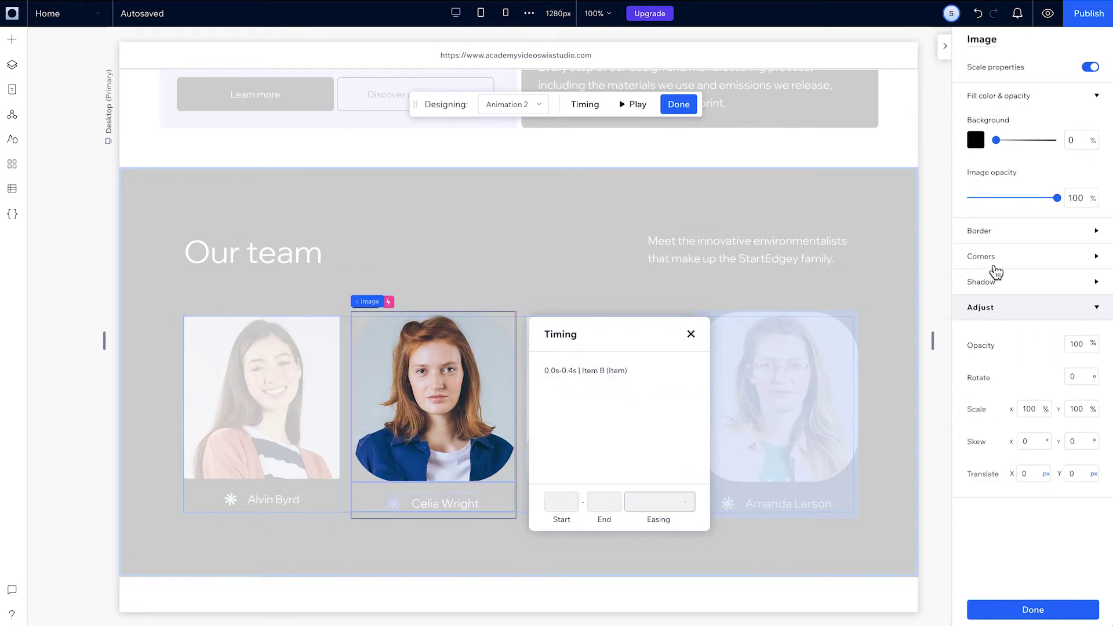
pyautogui.click(994, 268)
pyautogui.click(982, 298)
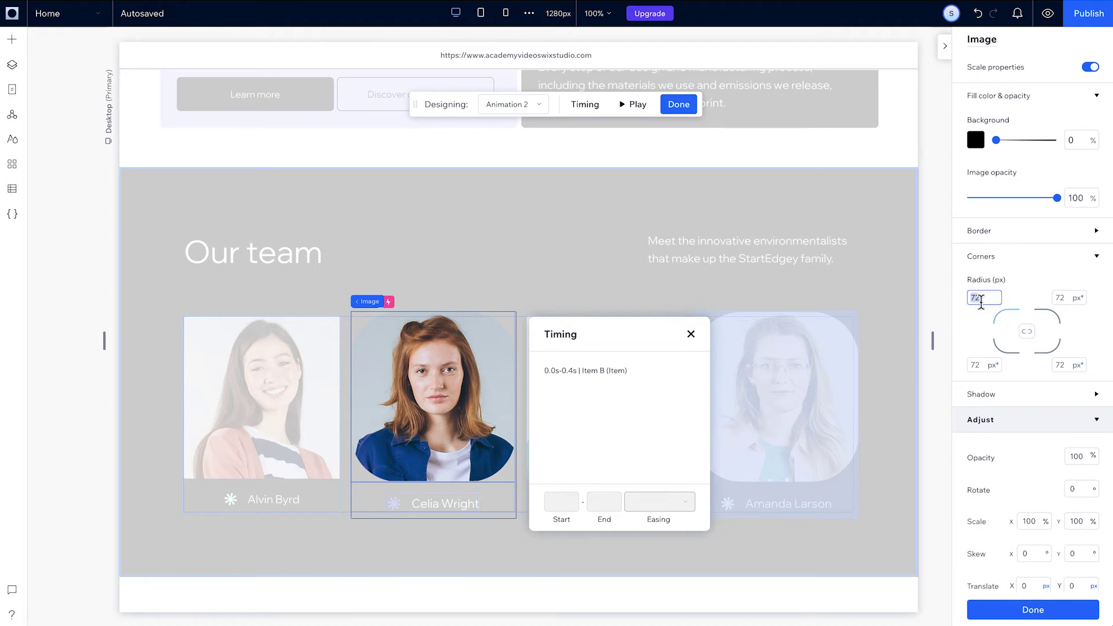
pyautogui.write('3')
pyautogui.click(1064, 366)
pyautogui.write('3')
pyautogui.press('Return')
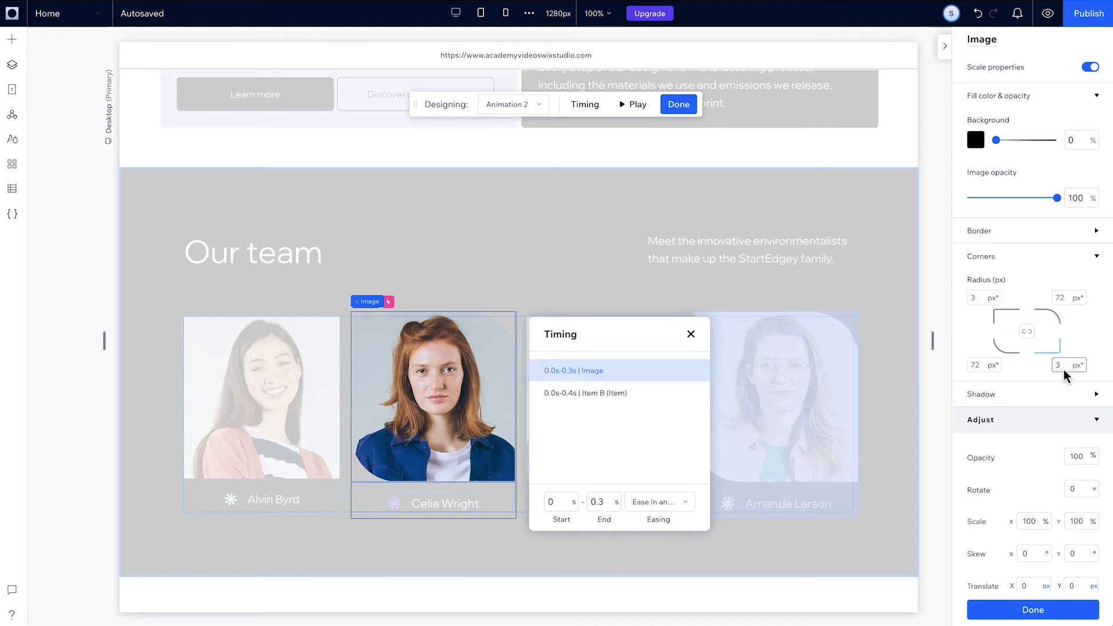
pyautogui.click(637, 105)
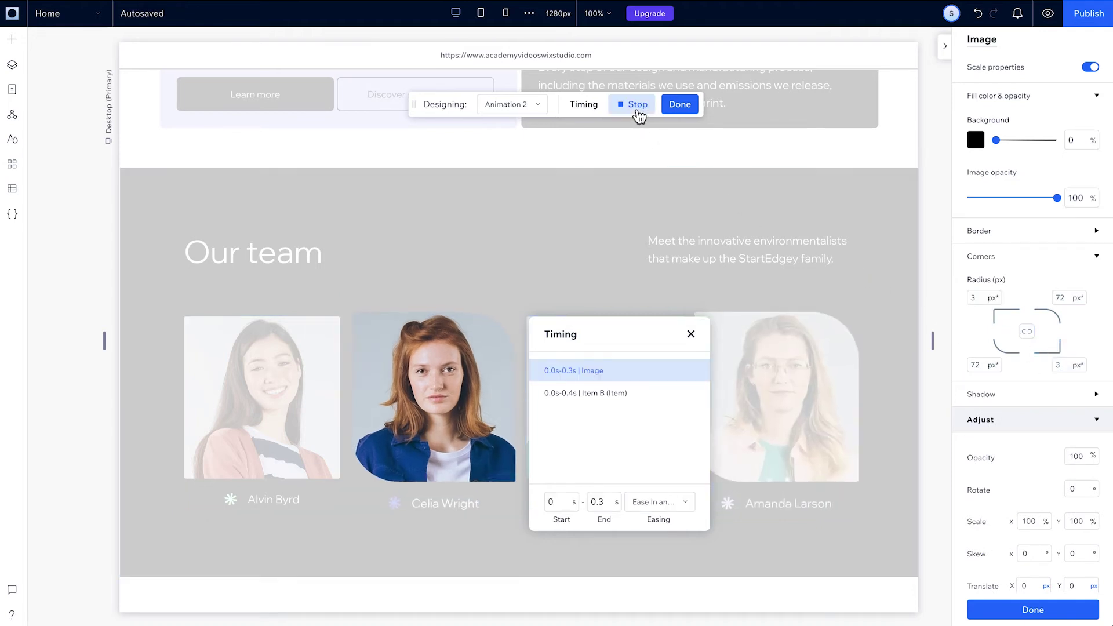
# - In the mobile layout, remove the first team card's hover animation
pyautogui.click(671, 110)
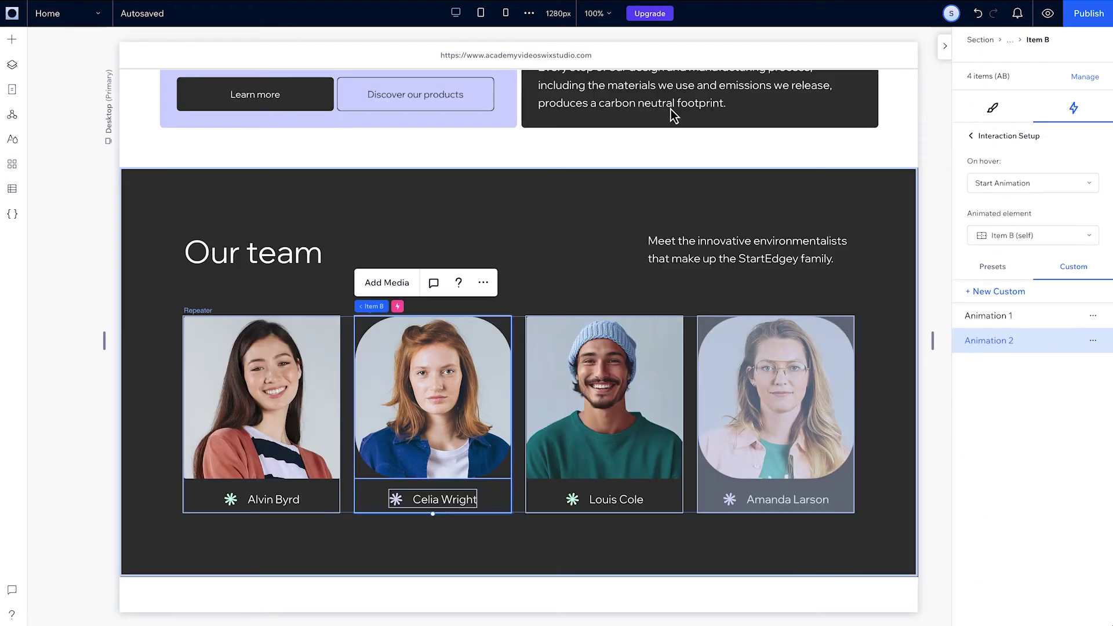
pyautogui.click(506, 13)
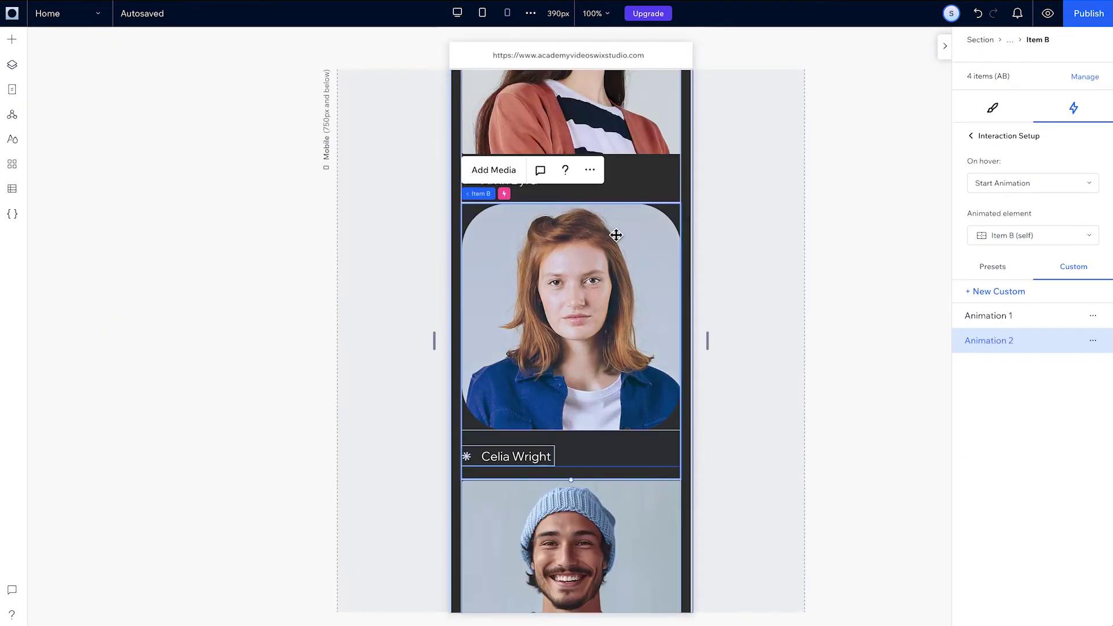
pyautogui.scroll(3, 616, 235)
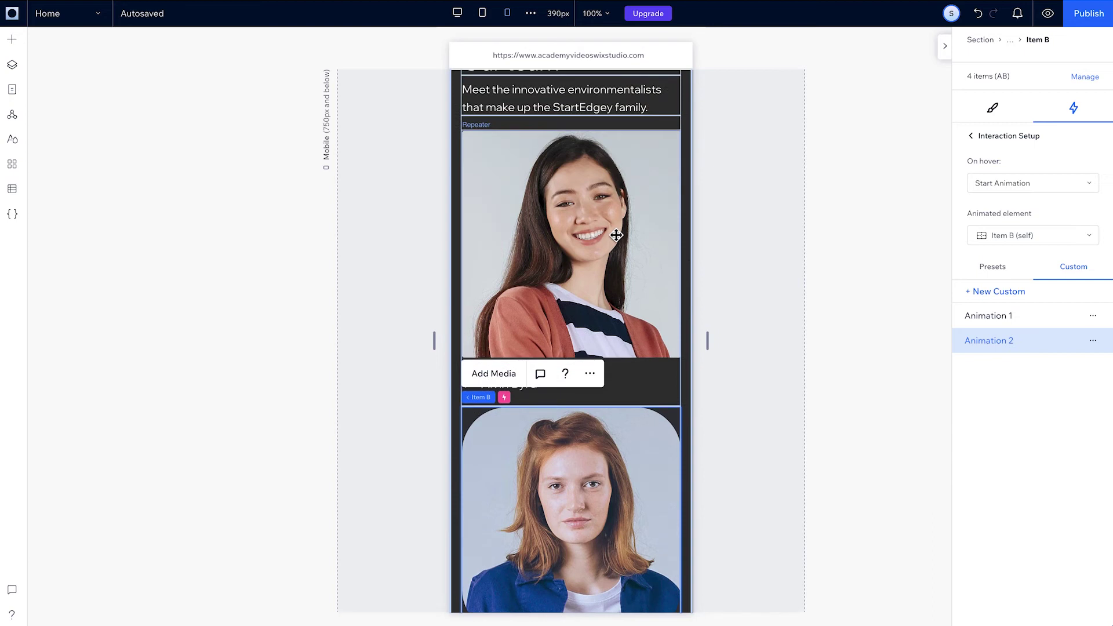
pyautogui.click(492, 131)
pyautogui.click(529, 121)
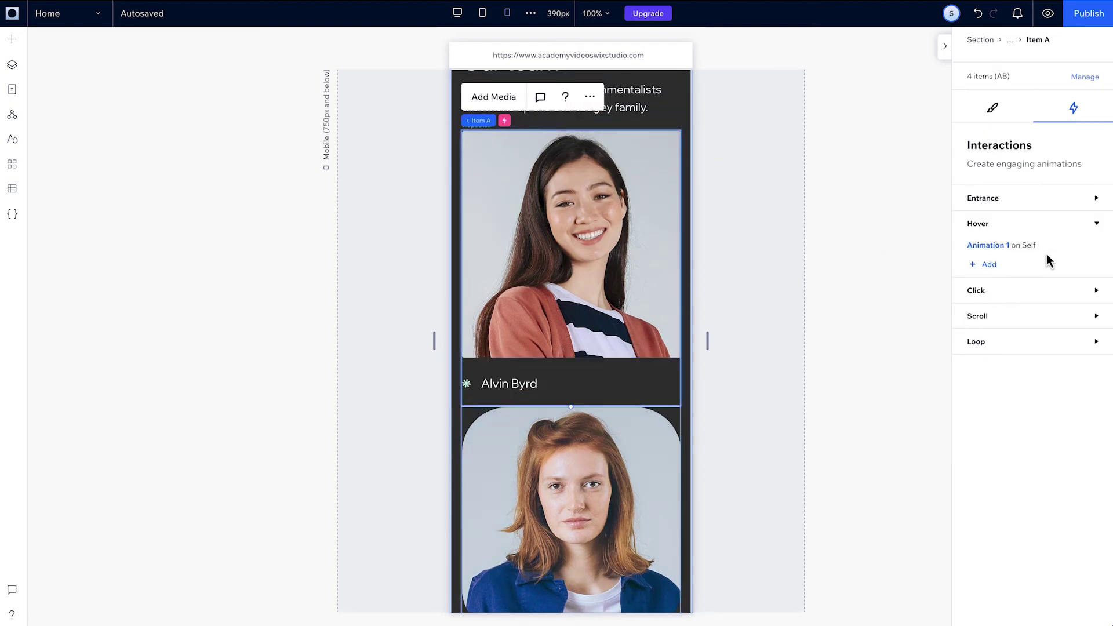
pyautogui.click(1096, 249)
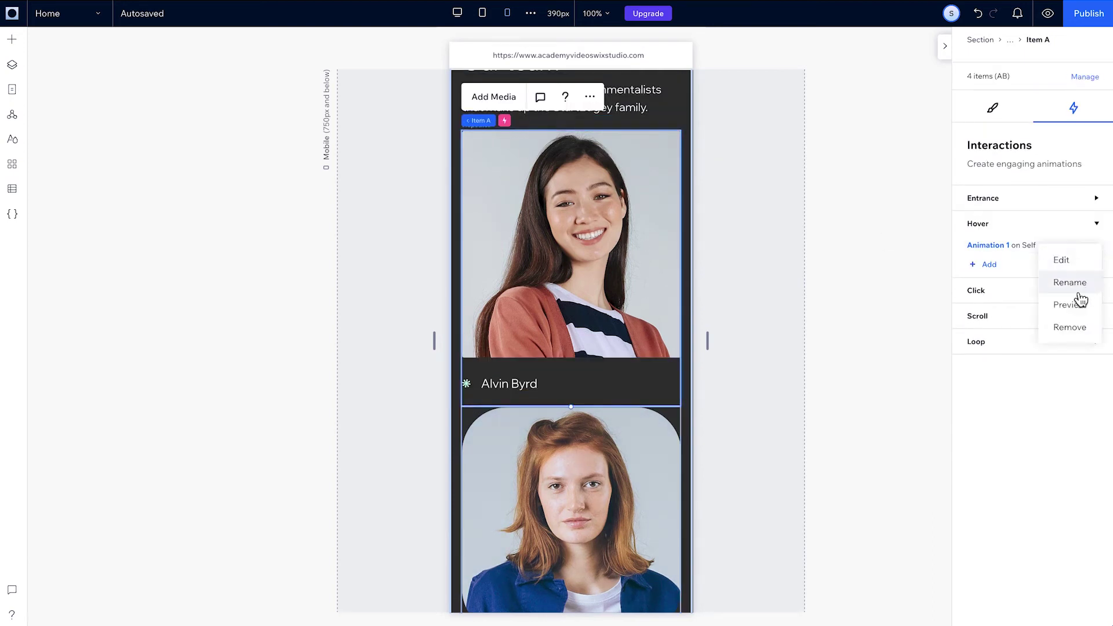
pyautogui.click(1079, 335)
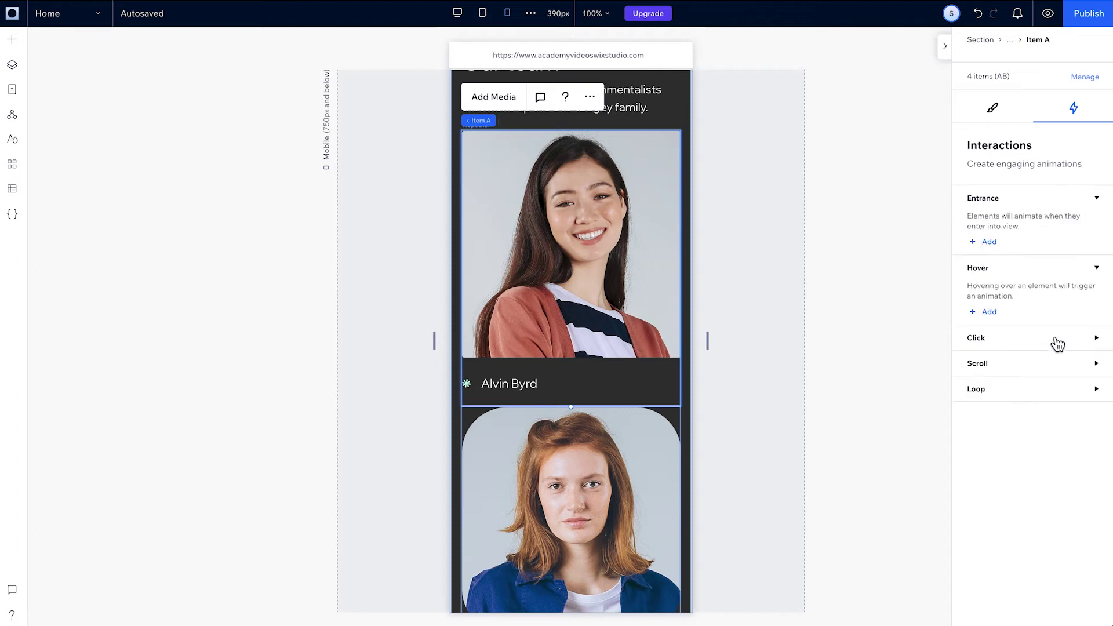
# - Remove the second team card's hover animation on mobile as well
pyautogui.click(652, 455)
pyautogui.click(529, 397)
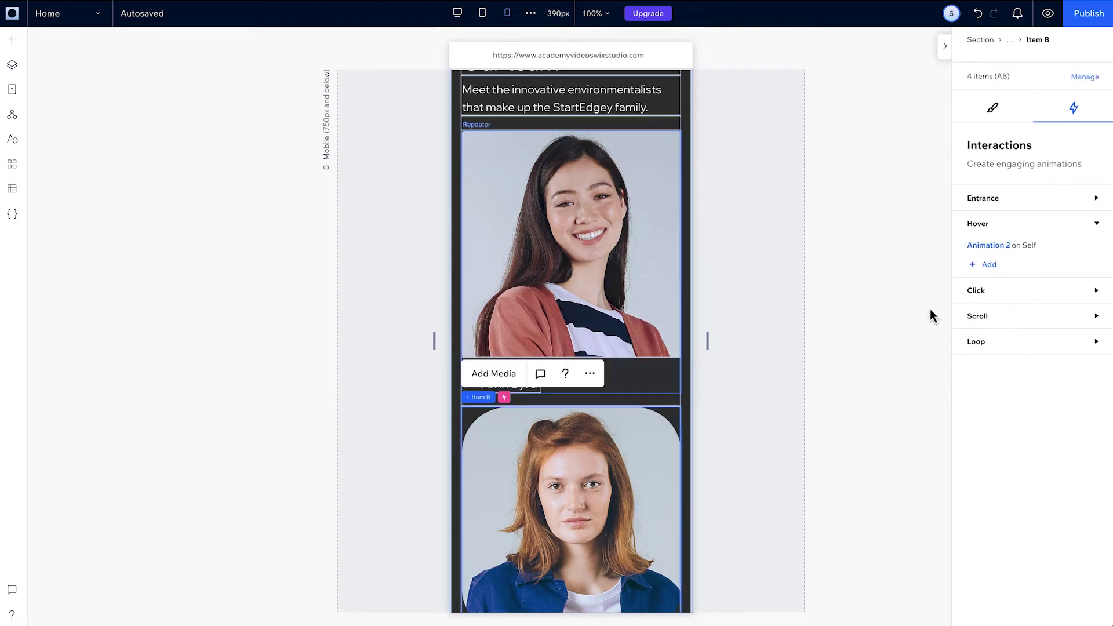
pyautogui.click(1090, 254)
pyautogui.click(1070, 329)
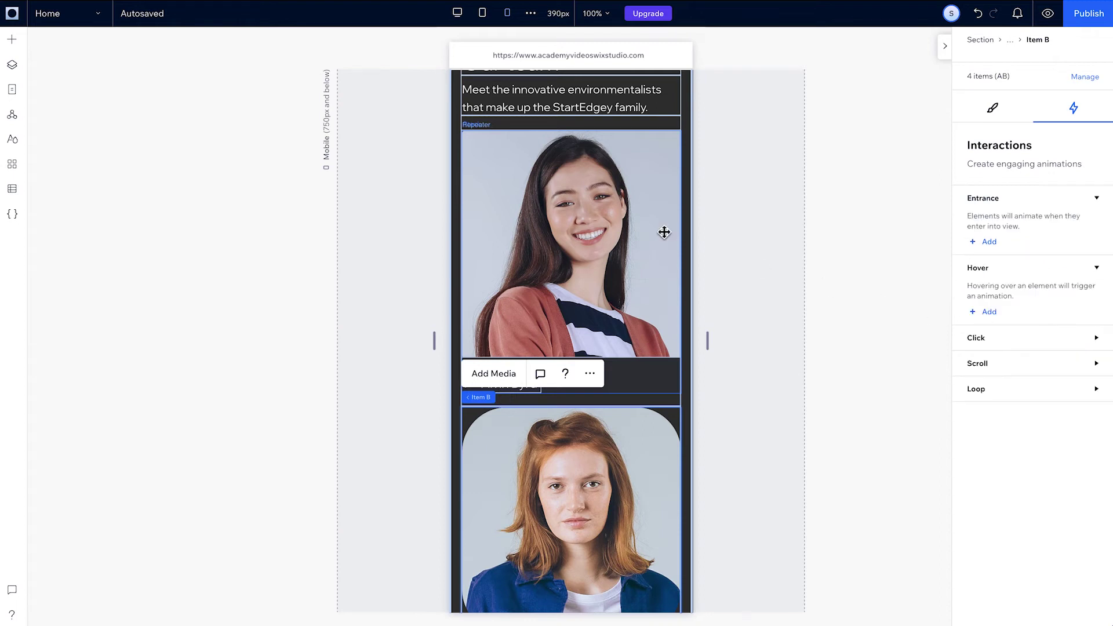
pyautogui.click(457, 13)
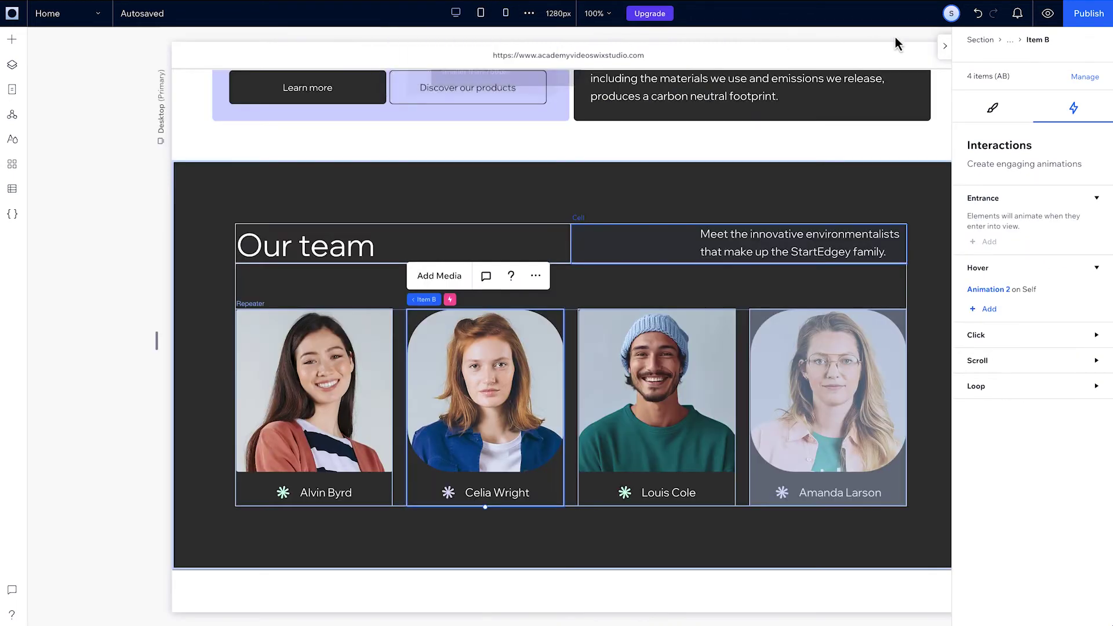
pyautogui.click(1047, 12)
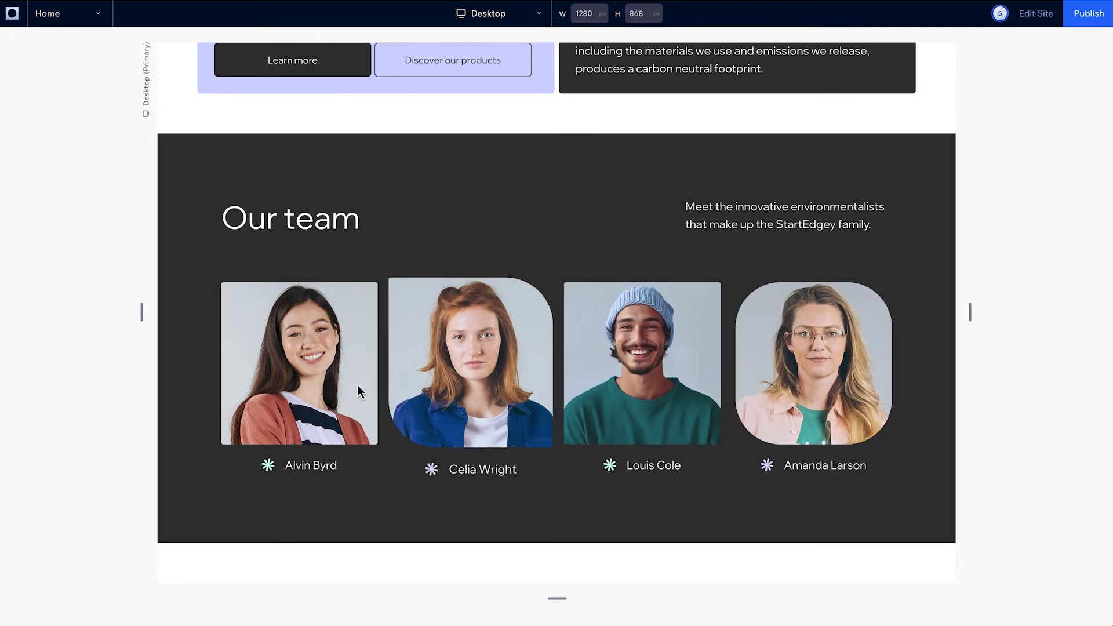
pyautogui.click(500, 13)
pyautogui.click(494, 58)
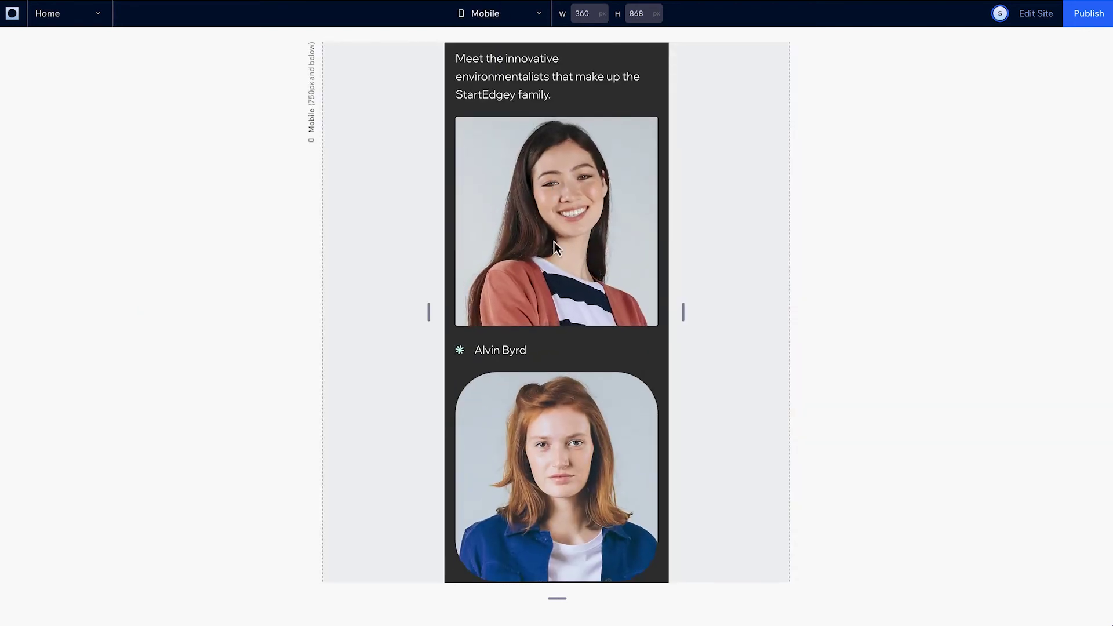
pyautogui.scroll(-8, 562, 465)
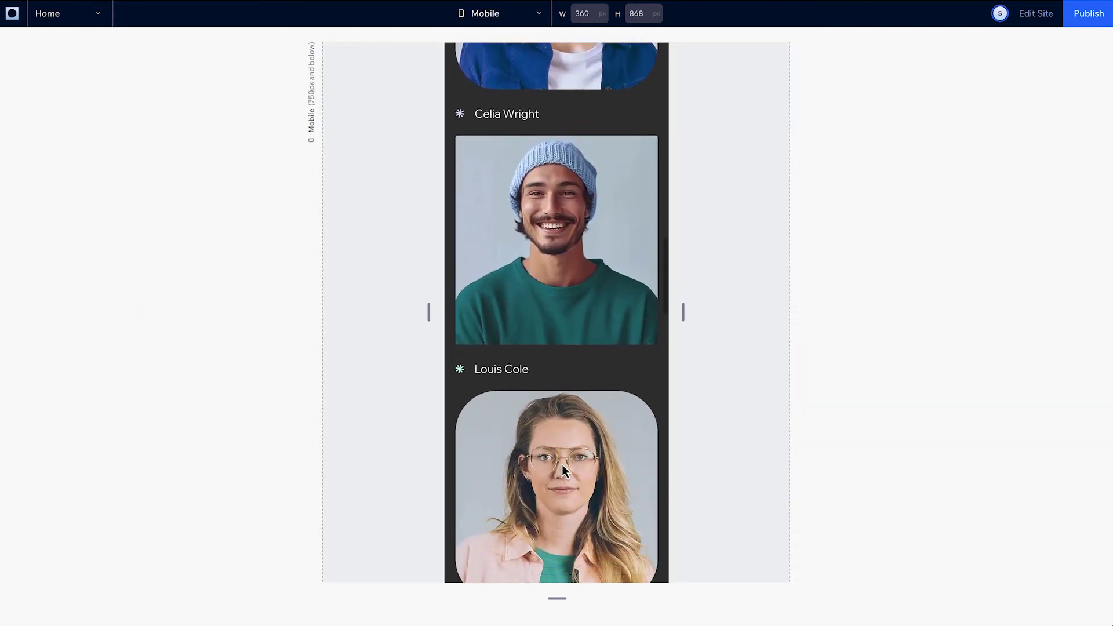
pyautogui.scroll(10, 554, 516)
pyautogui.click(499, 14)
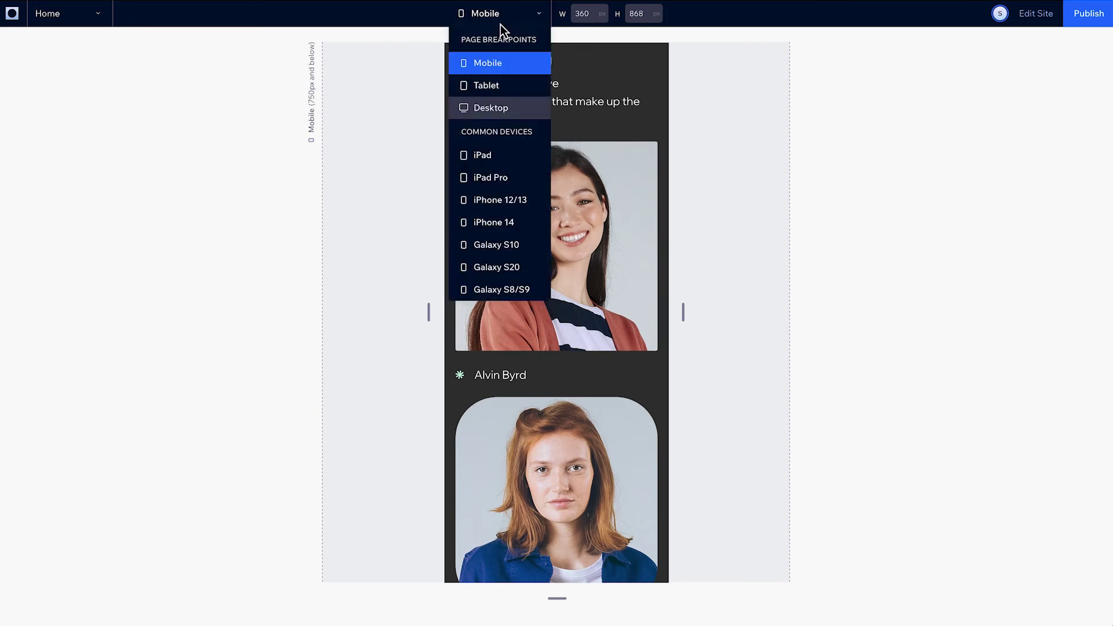
pyautogui.click(500, 109)
# - Add a scroll Move animation to the 'StartEdgey empowers climate activists' heading
pyautogui.click(1035, 13)
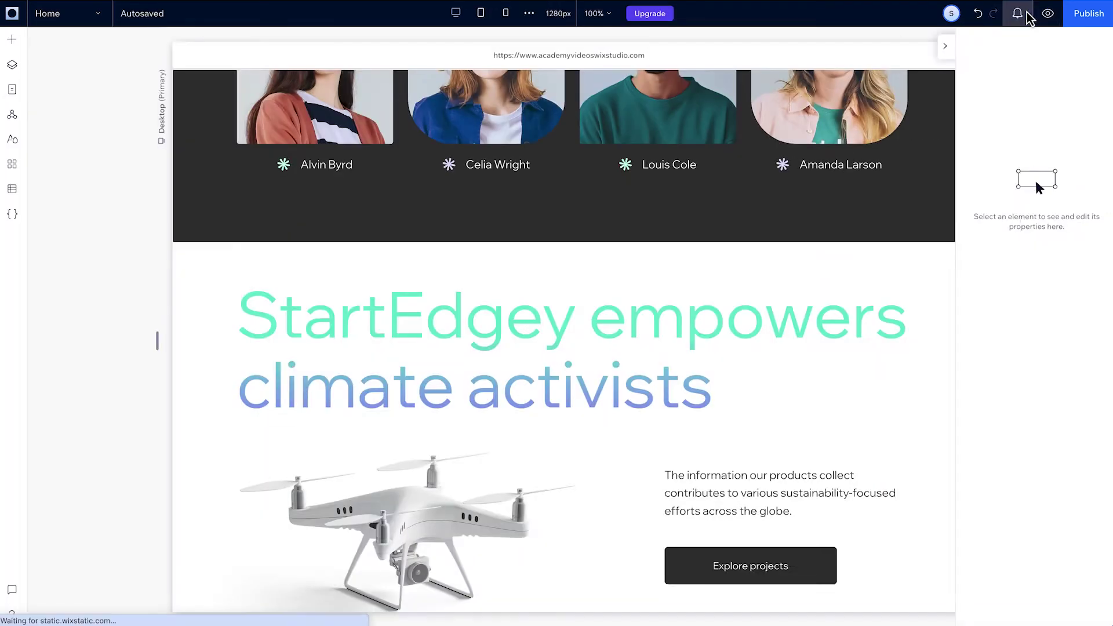
pyautogui.scroll(-5, 889, 204)
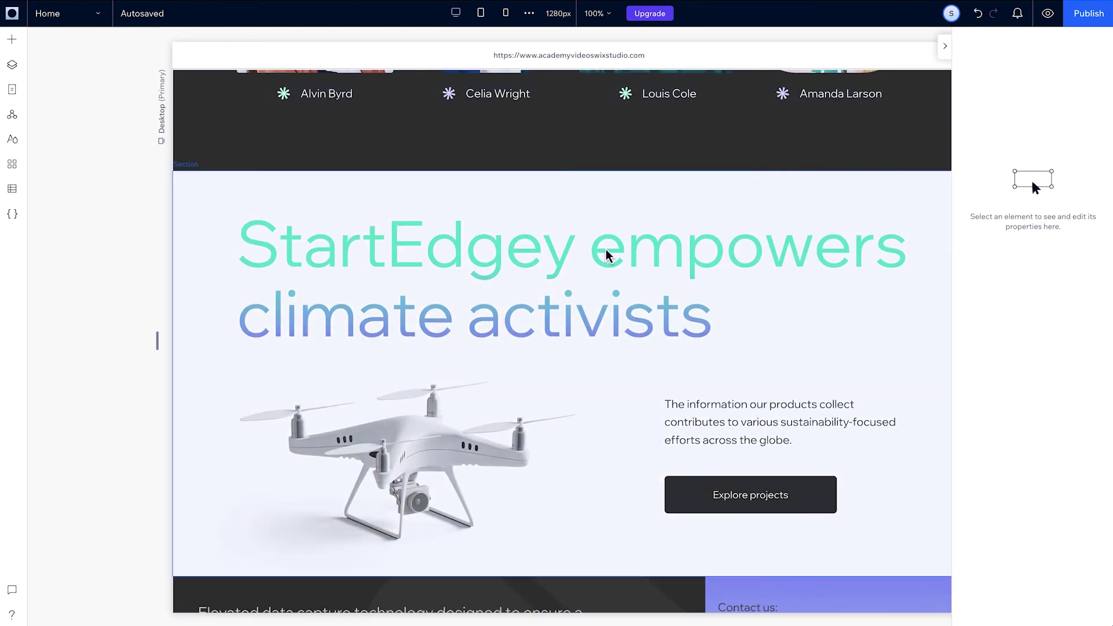
pyautogui.click(606, 248)
pyautogui.click(593, 258)
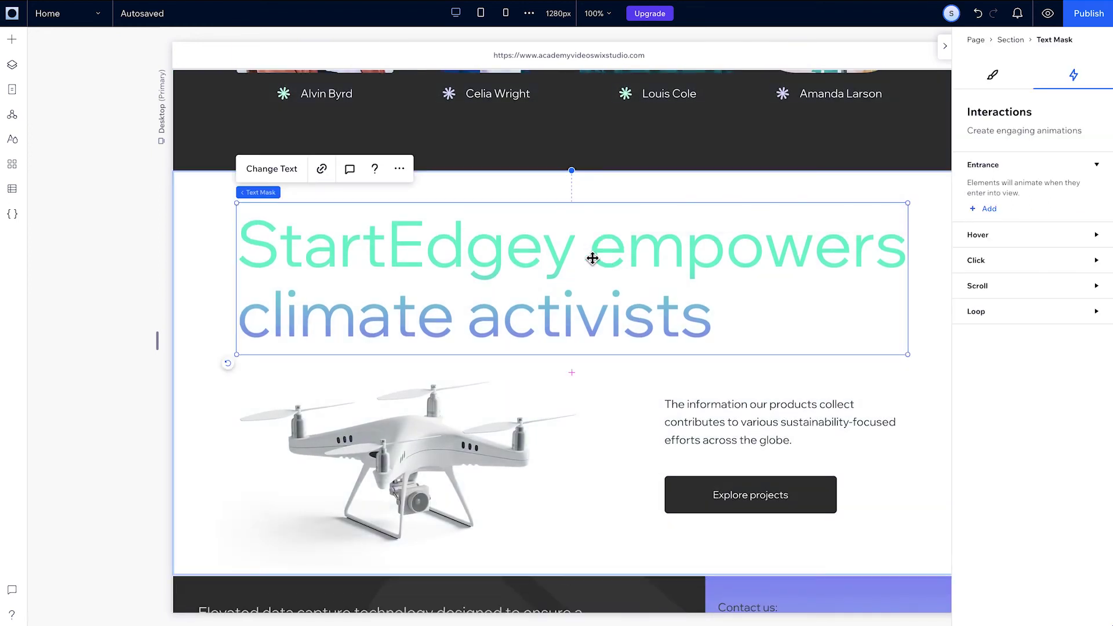
pyautogui.click(1001, 284)
pyautogui.click(987, 319)
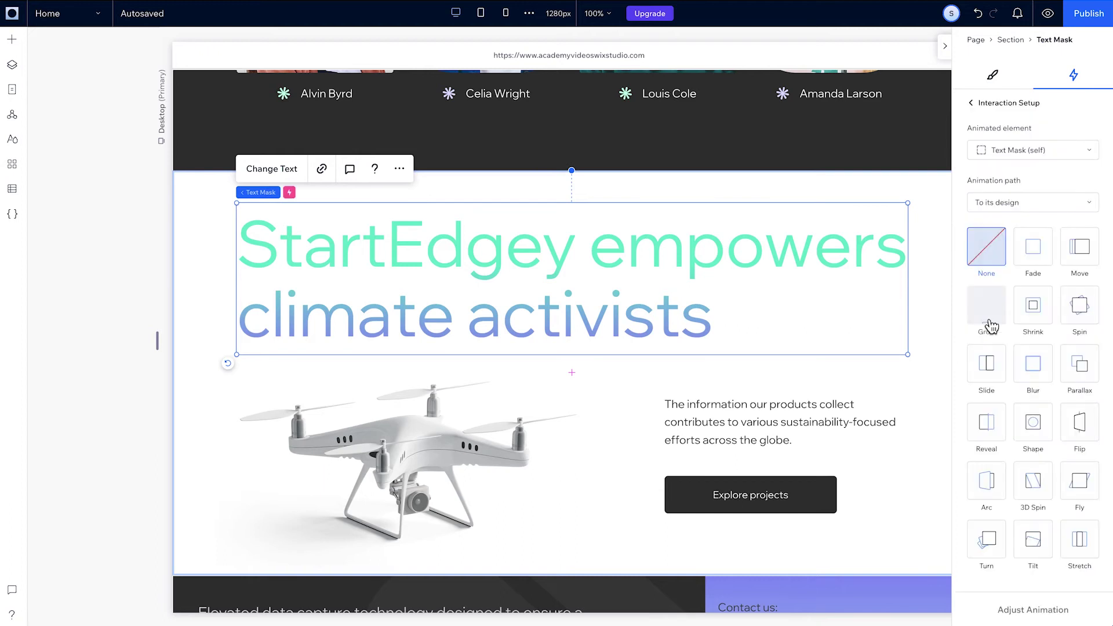
pyautogui.click(1076, 265)
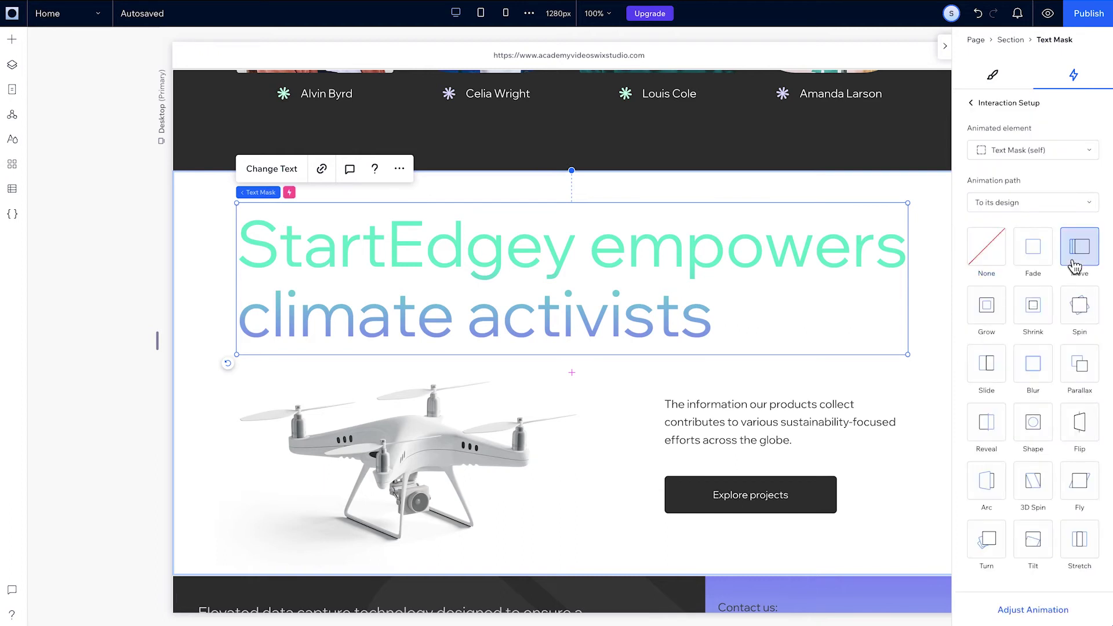
# - Set the Move animation's angle to 270° with a 400 px distance
pyautogui.click(1021, 610)
pyautogui.click(1032, 167)
pyautogui.write('270')
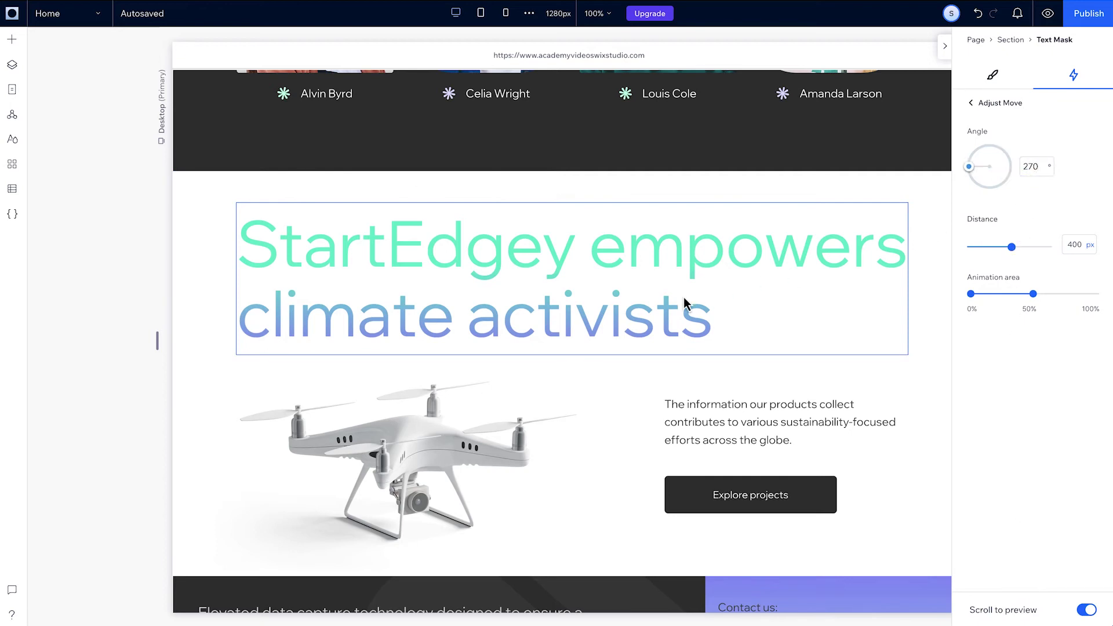
pyautogui.scroll(-1, 683, 302)
pyautogui.scroll(5, 684, 303)
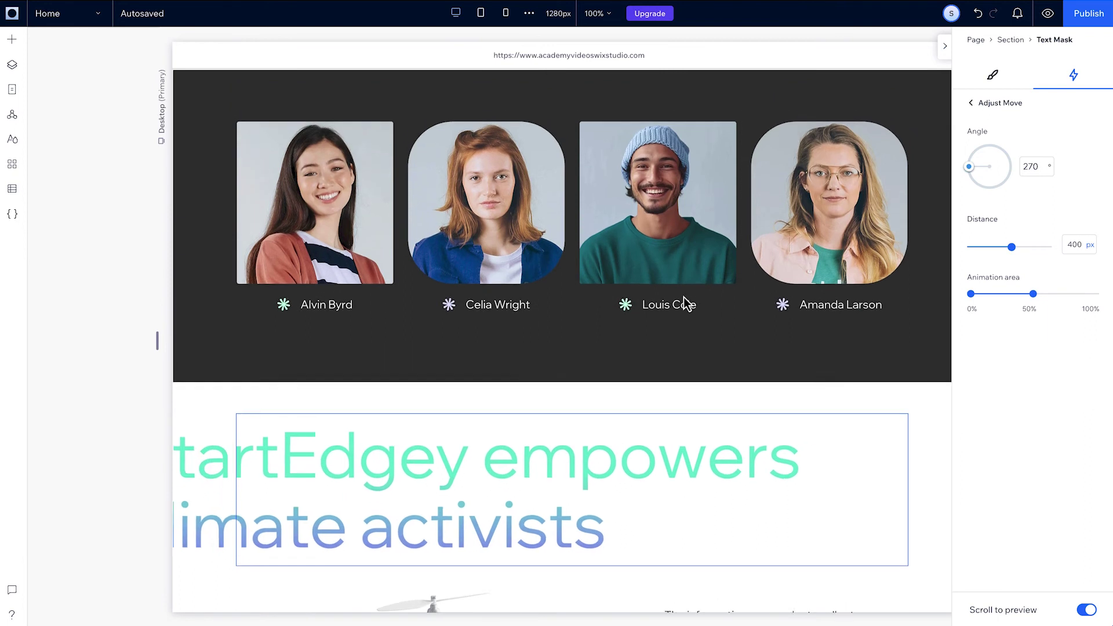
pyautogui.scroll(4, 683, 297)
pyautogui.scroll(-5, 684, 297)
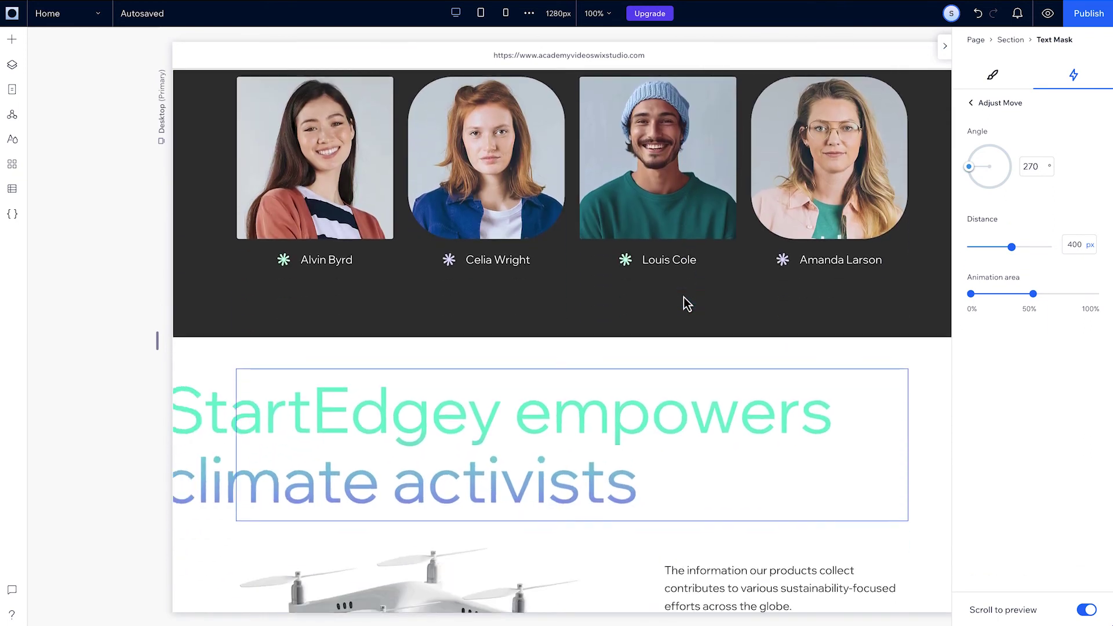
pyautogui.scroll(-2, 683, 297)
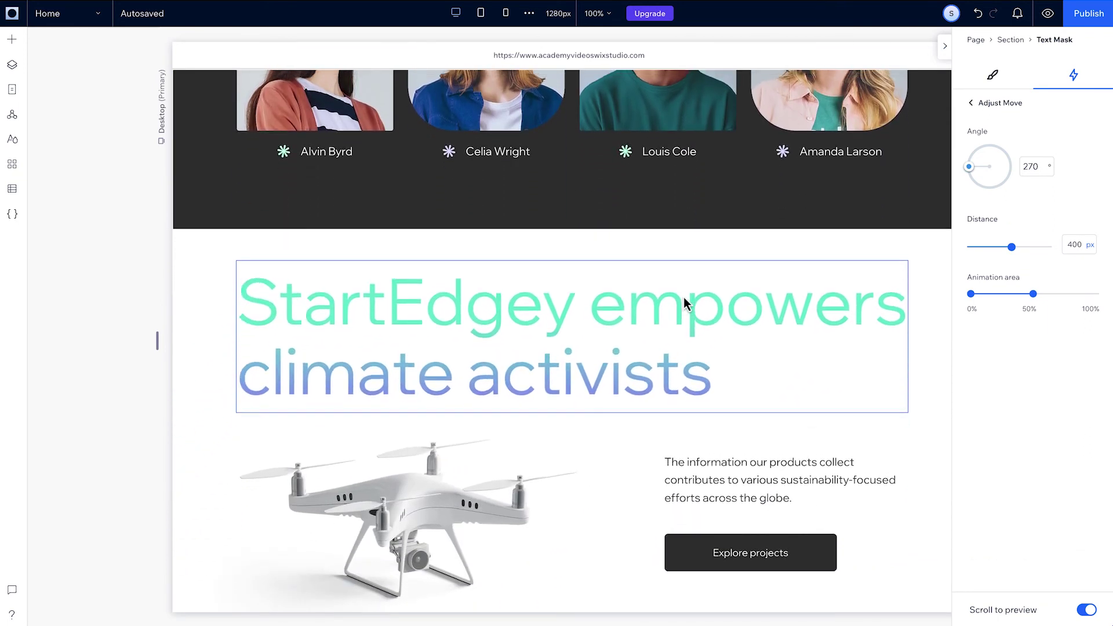
# - Remove the heading's Move on Self scroll animation in the mobile layout, then return to desktop
pyautogui.click(505, 12)
pyautogui.click(550, 359)
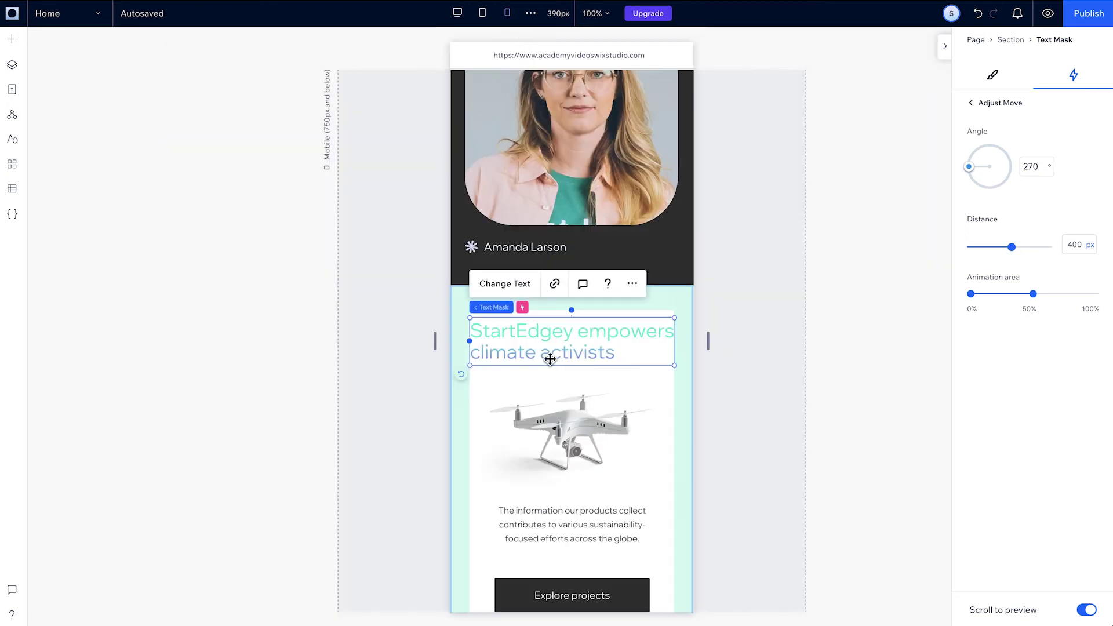
pyautogui.click(997, 103)
pyautogui.click(988, 103)
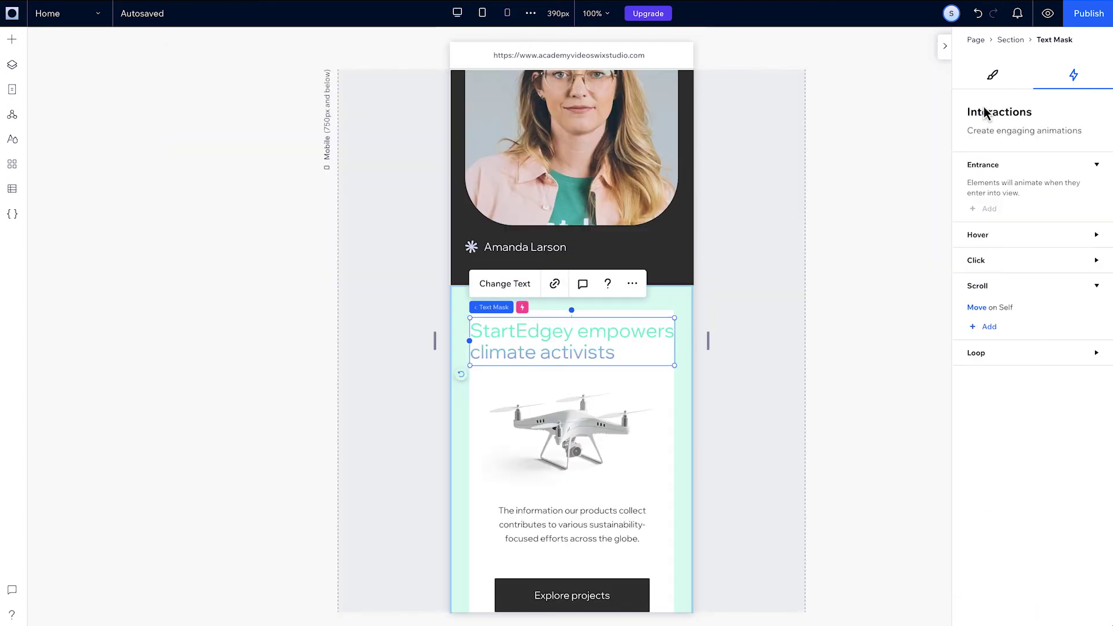
pyautogui.click(1093, 319)
pyautogui.click(1073, 368)
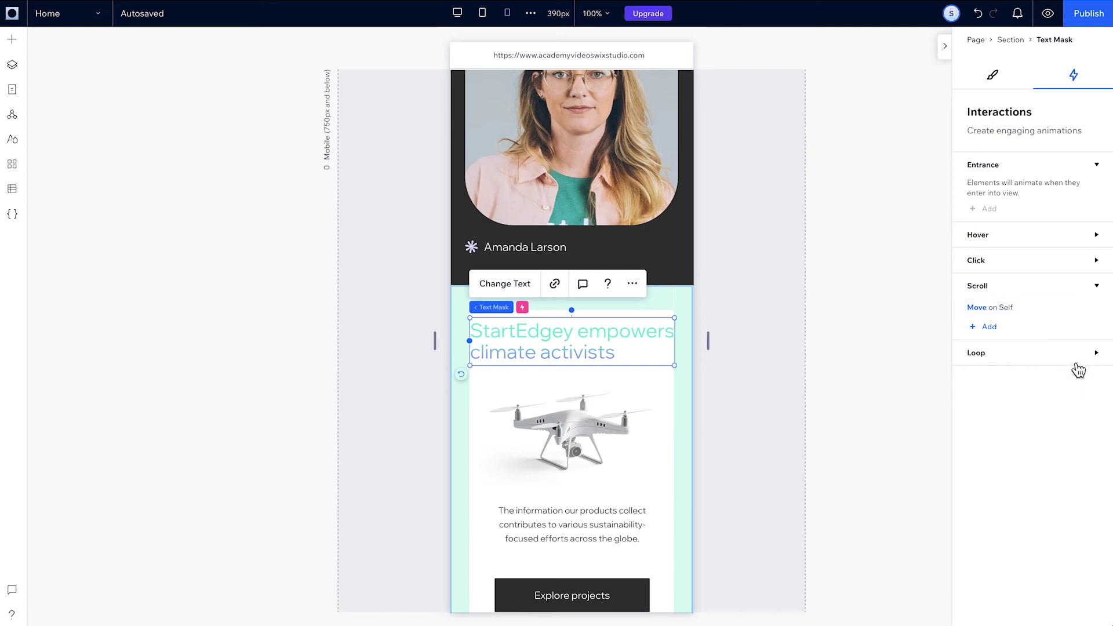
pyautogui.click(458, 15)
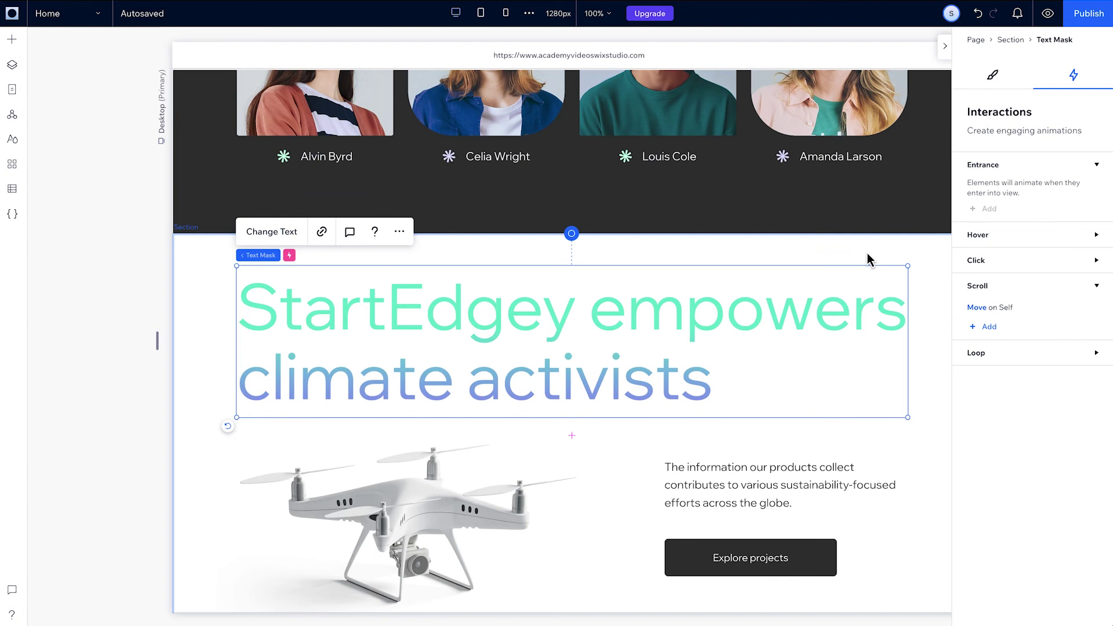
# - Set the site header's position type to Pinned
pyautogui.scroll(15, 867, 258)
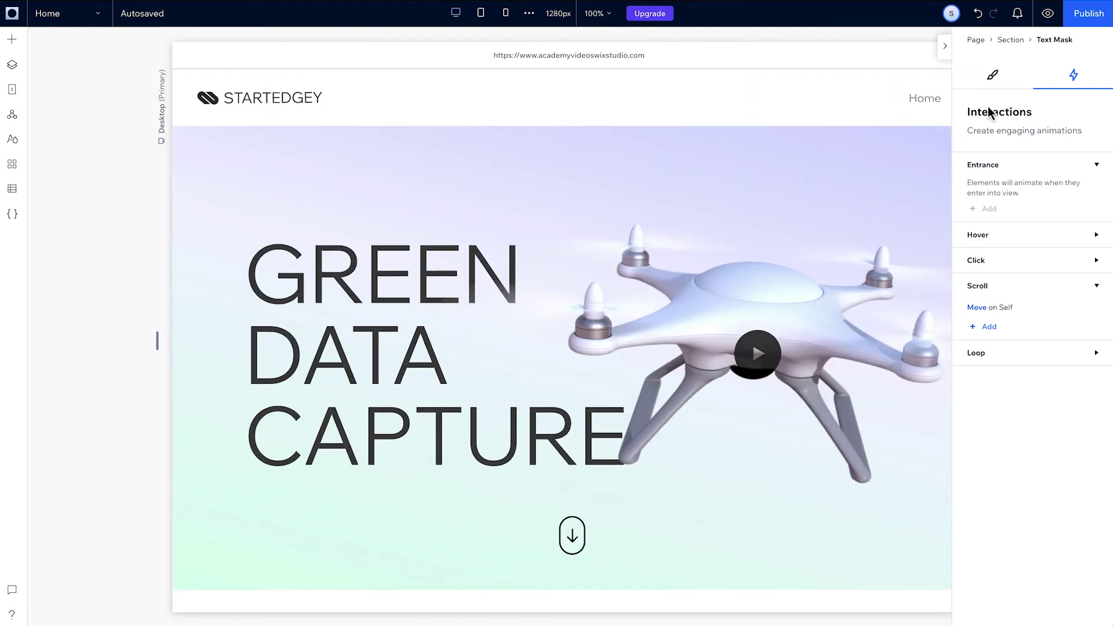
pyautogui.click(993, 74)
pyautogui.click(852, 105)
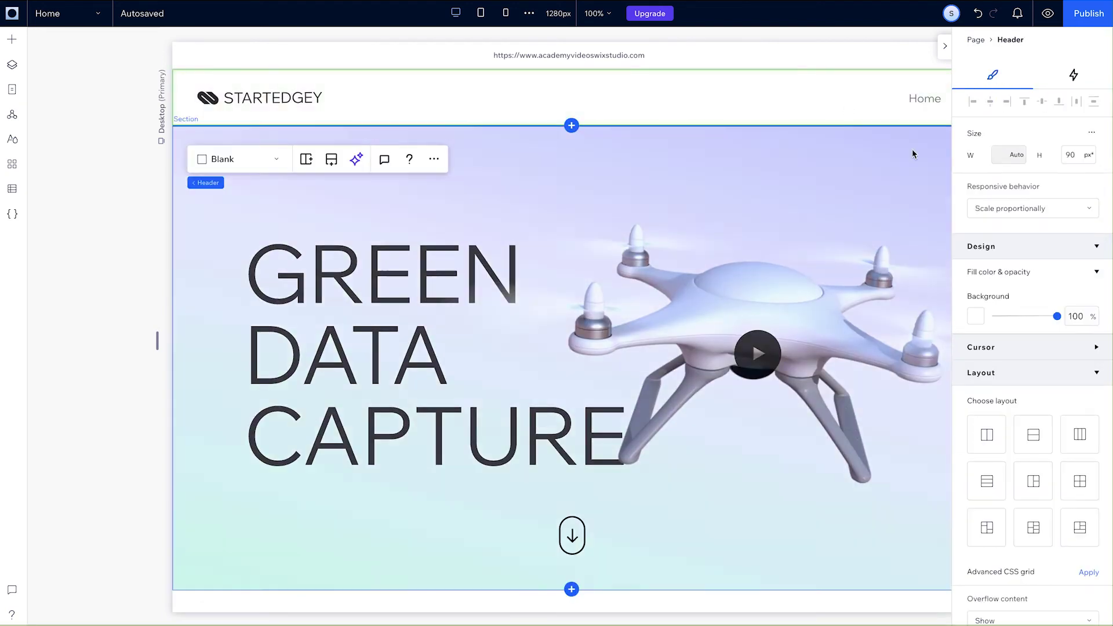
pyautogui.scroll(-2, 1012, 322)
pyautogui.scroll(-5, 1012, 322)
pyautogui.click(1024, 316)
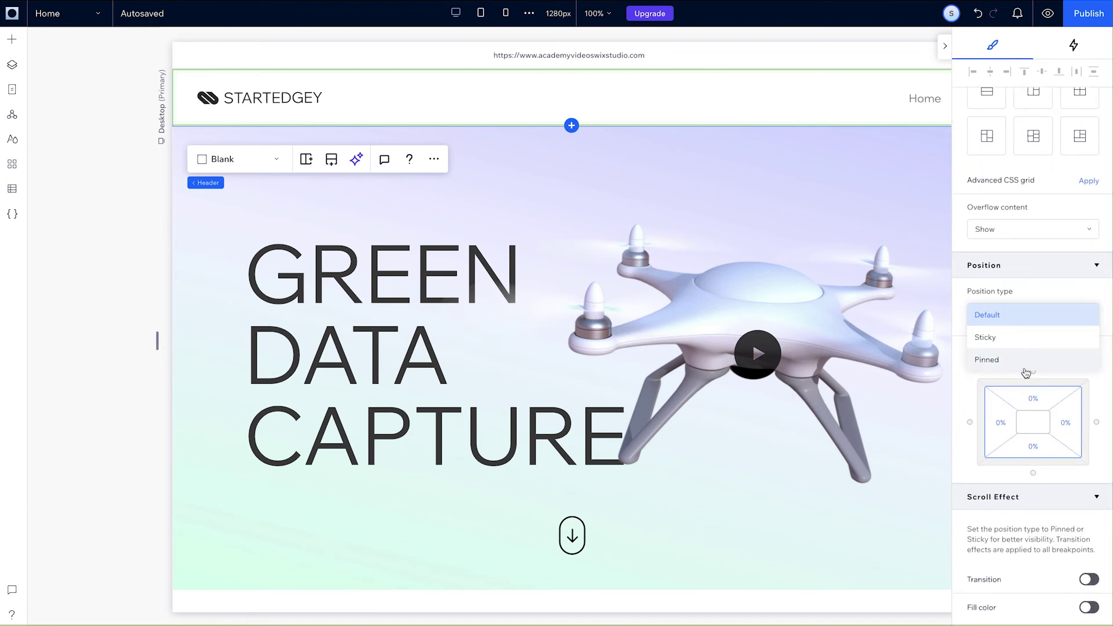
pyautogui.click(1026, 363)
# - Enable an upward Move scroll transition on the header with 0.5 s delay and duration
pyautogui.scroll(-1, 1026, 367)
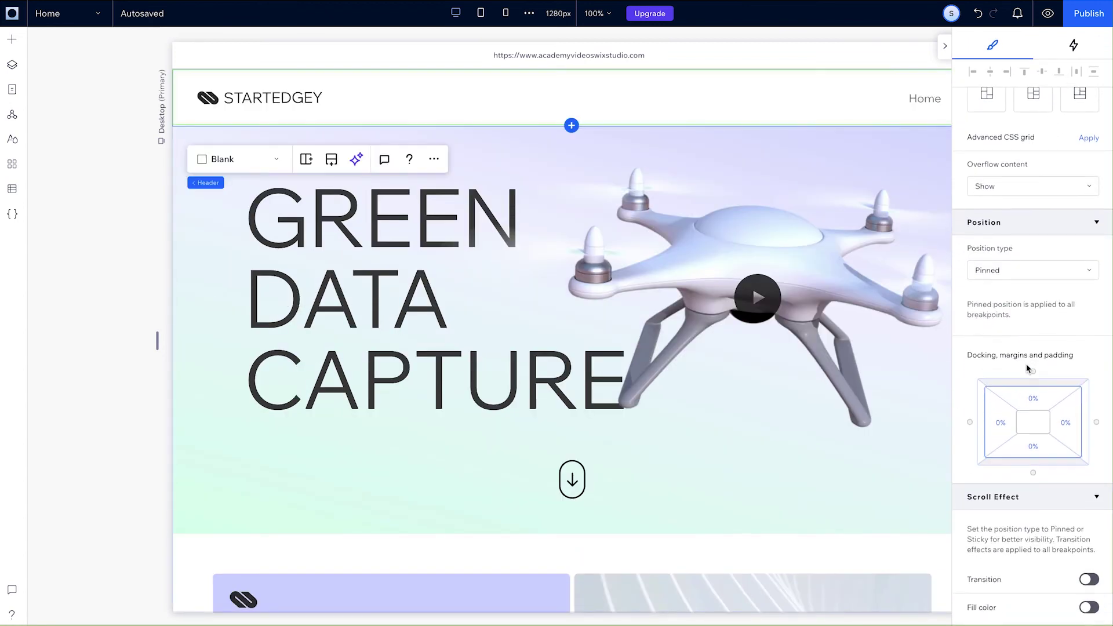
pyautogui.click(1090, 581)
pyautogui.scroll(-4, 1093, 522)
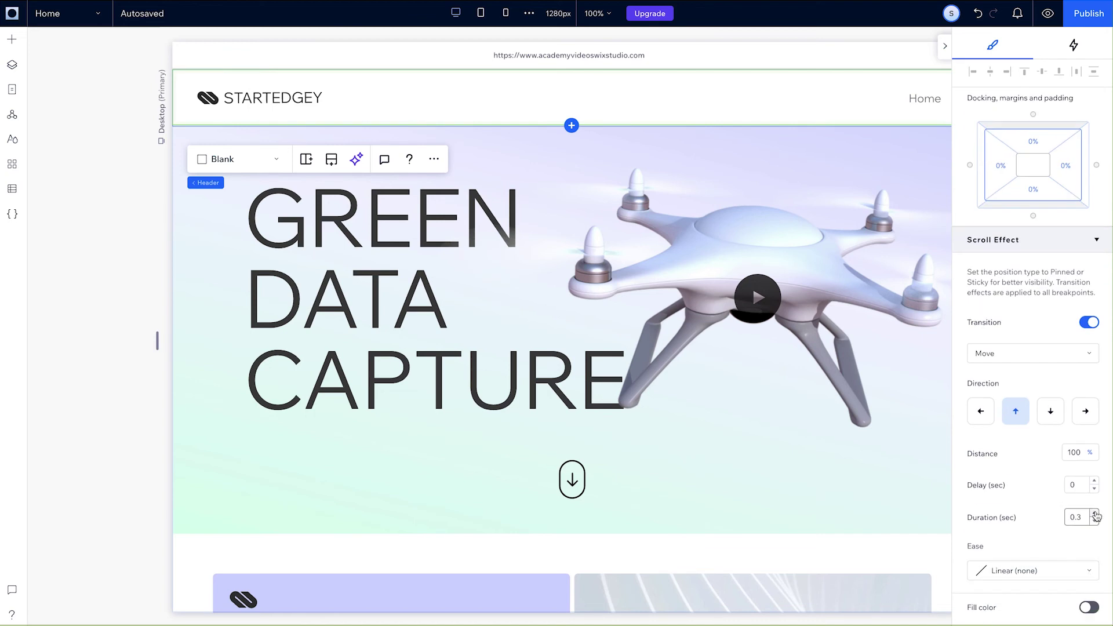
pyautogui.click(1080, 485)
pyautogui.scroll(7, 1032, 348)
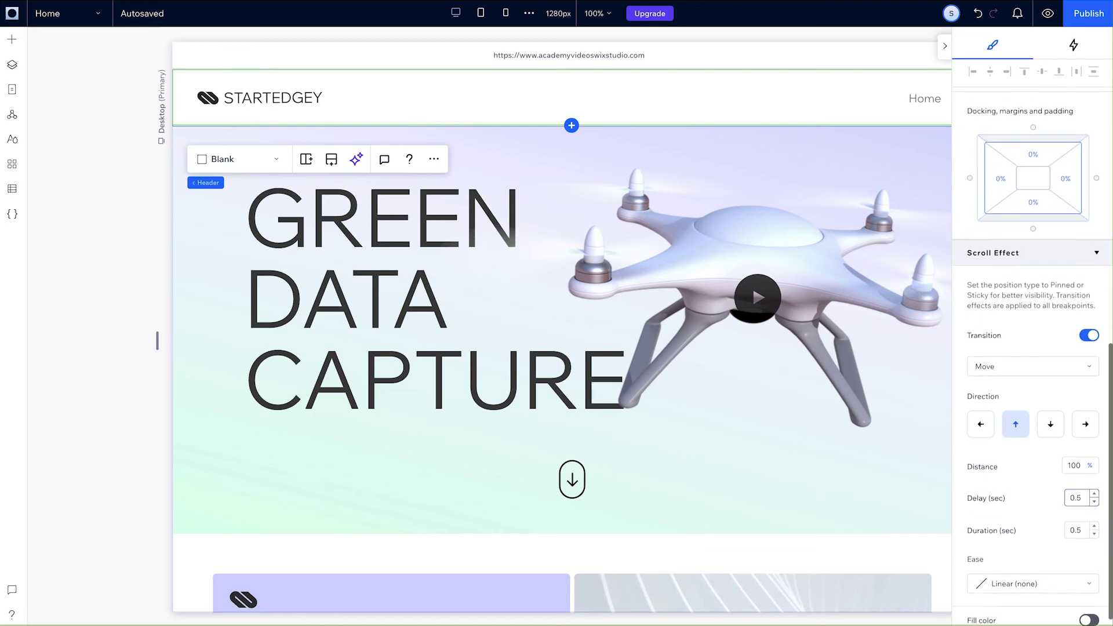
pyautogui.scroll(1, 1061, 168)
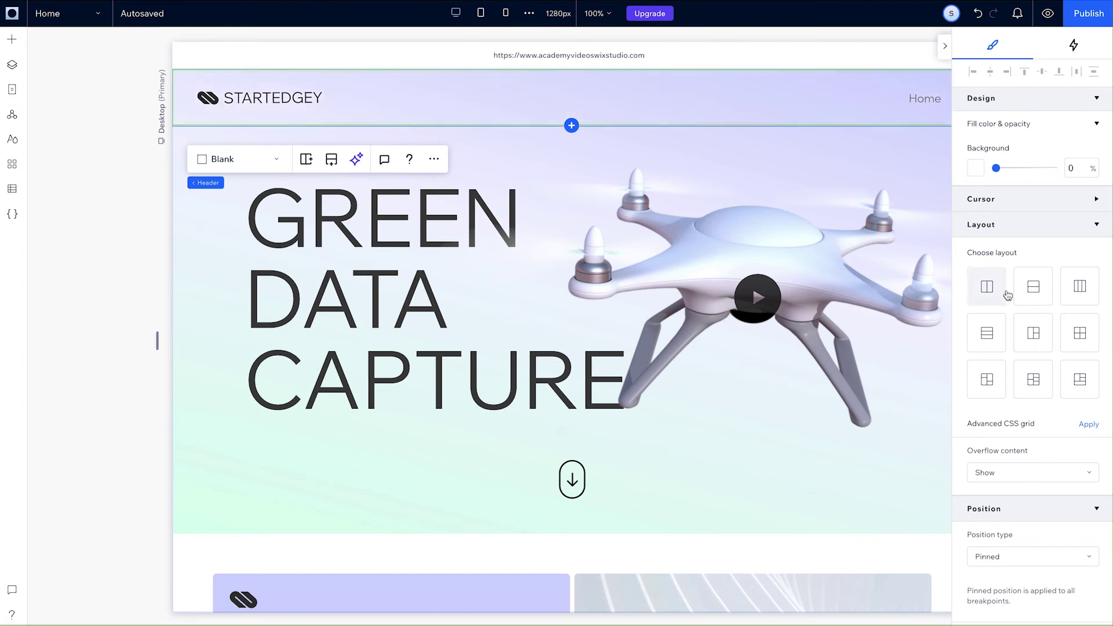
pyautogui.scroll(-8, 1032, 460)
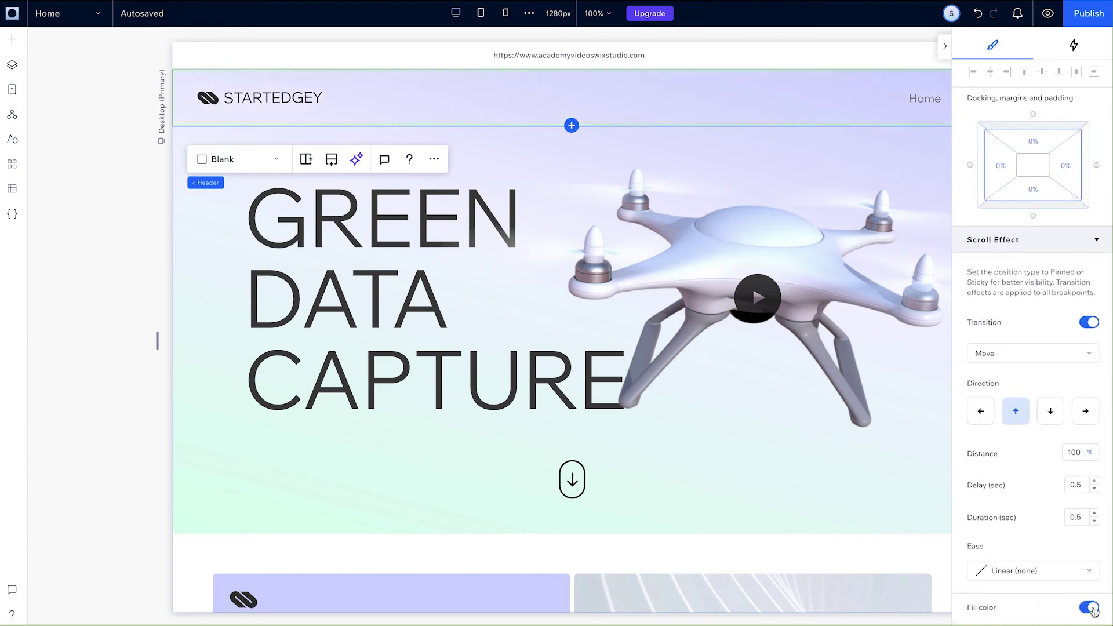
# - Preview the site and scroll down to watch the header fill white and the heading slide in
pyautogui.click(1047, 15)
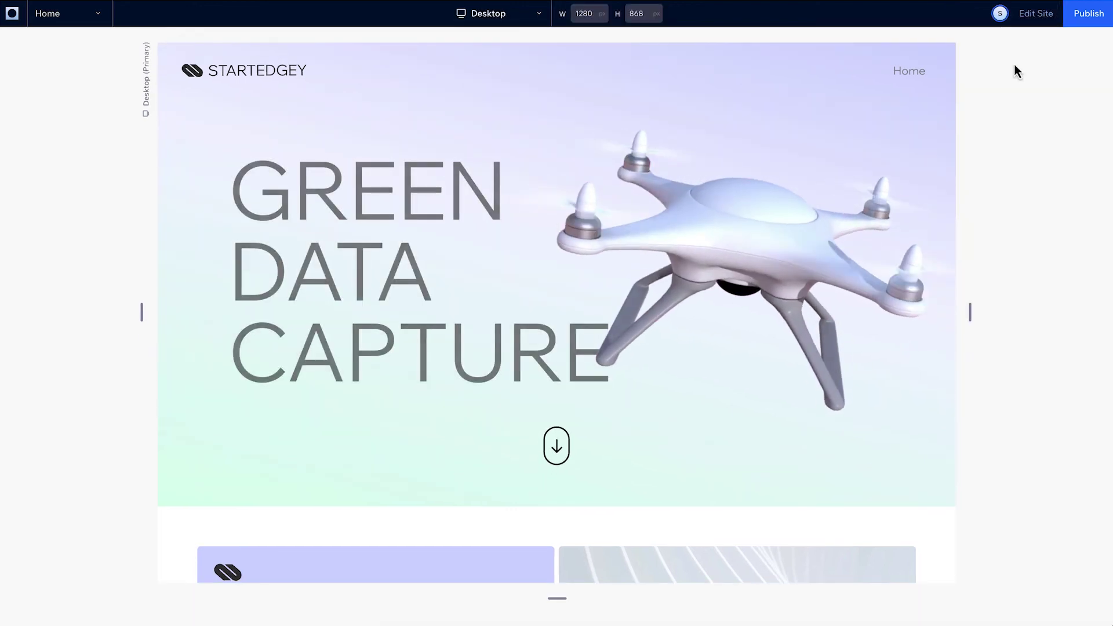
pyautogui.scroll(-2, 748, 417)
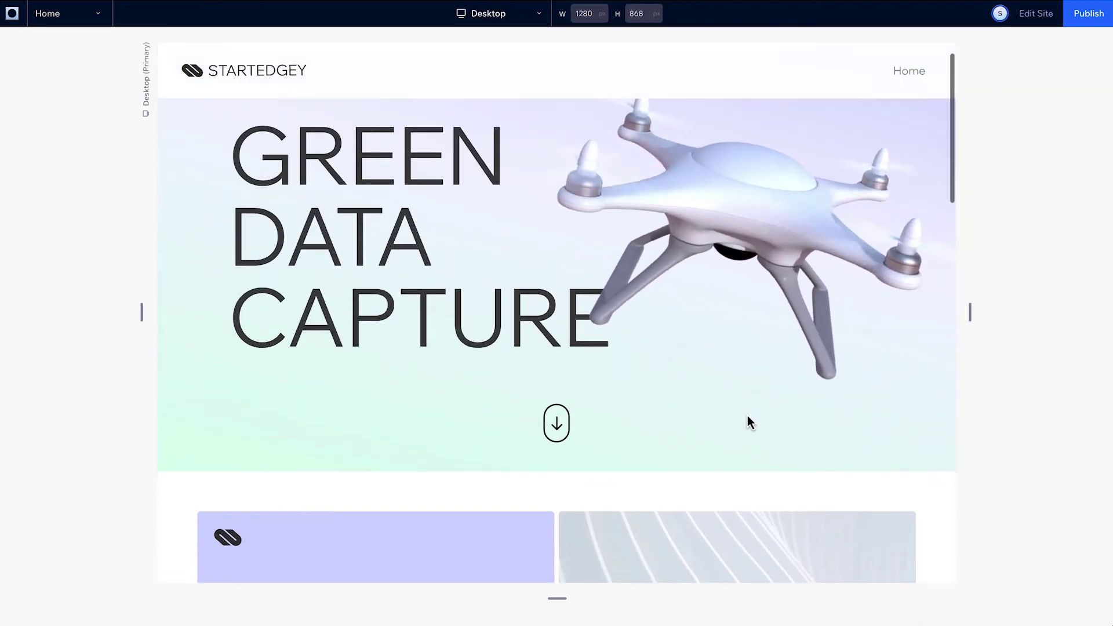
pyautogui.scroll(-10, 747, 416)
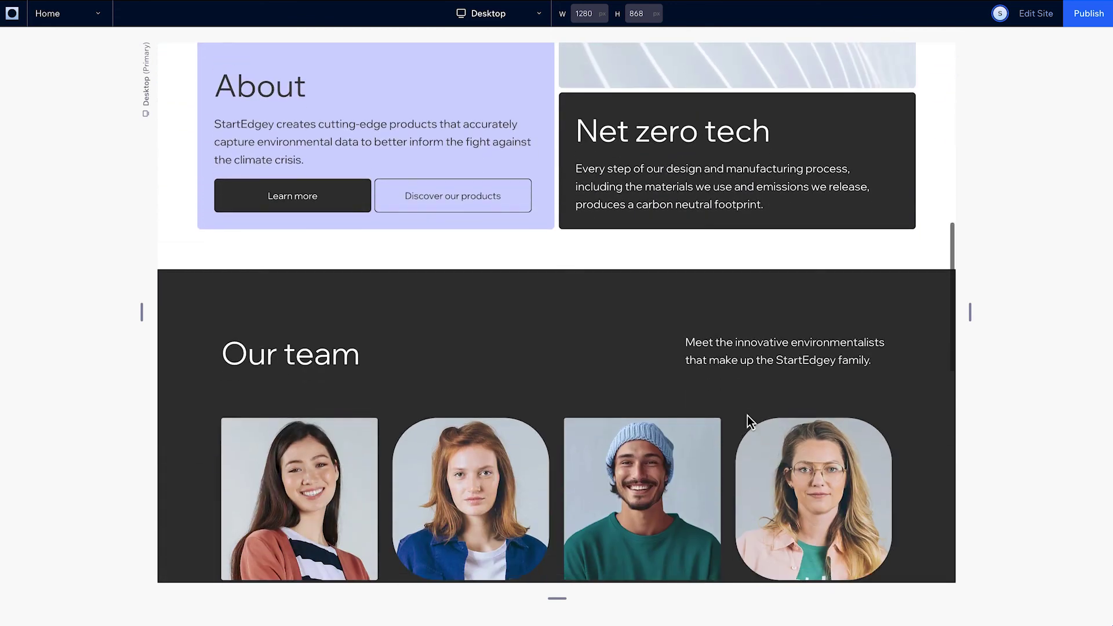
pyautogui.scroll(-1, 747, 415)
pyautogui.scroll(-3, 348, 445)
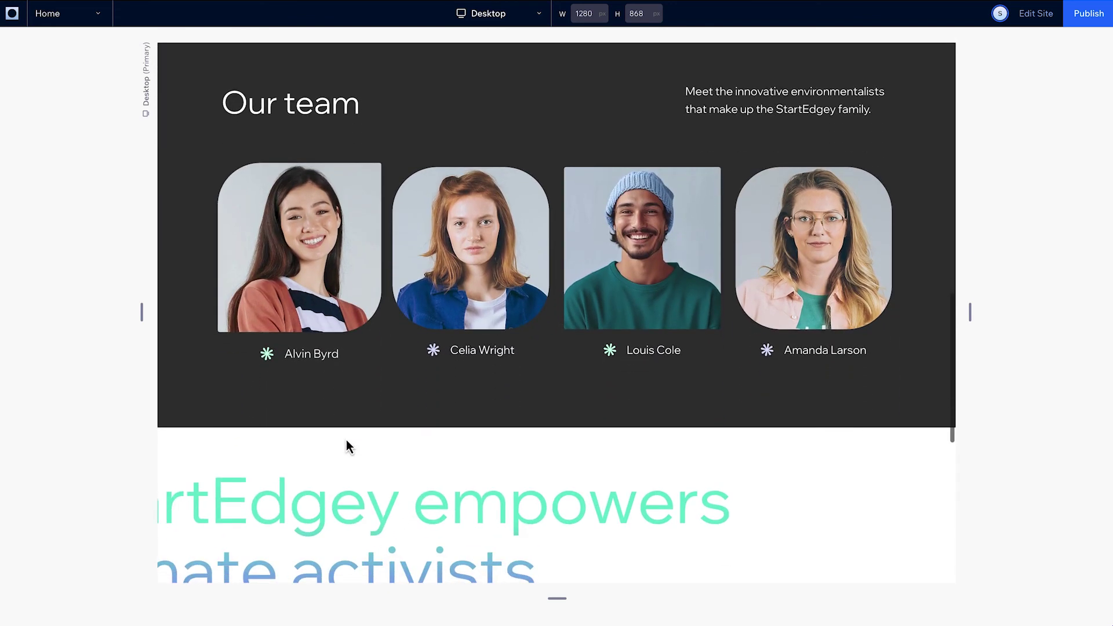
pyautogui.scroll(-4, 347, 443)
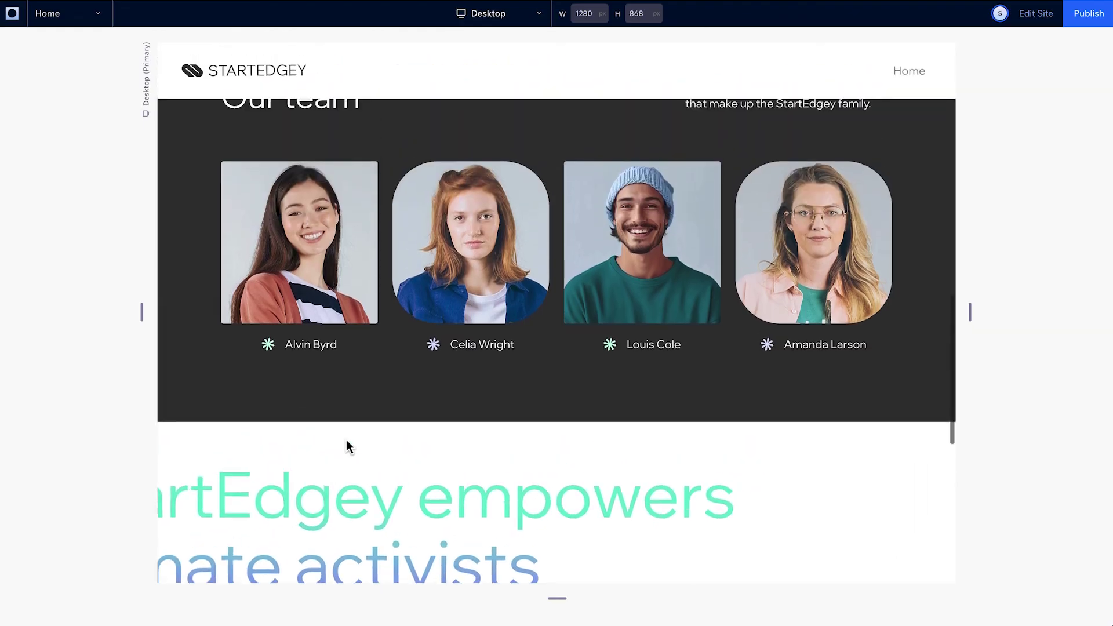